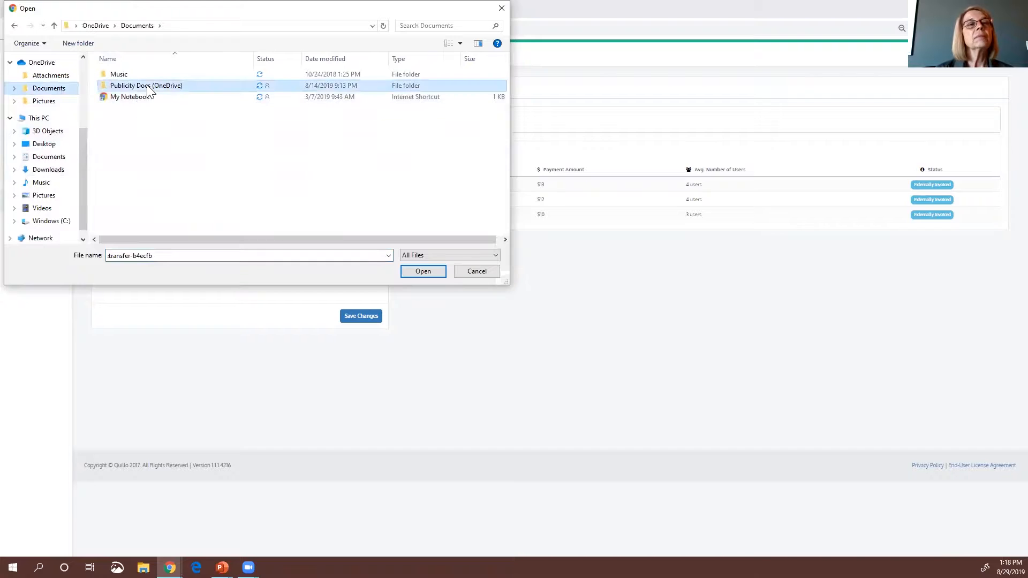
Cancel the logo file selection and view the color choices for the primary brand color.
click(465, 275)
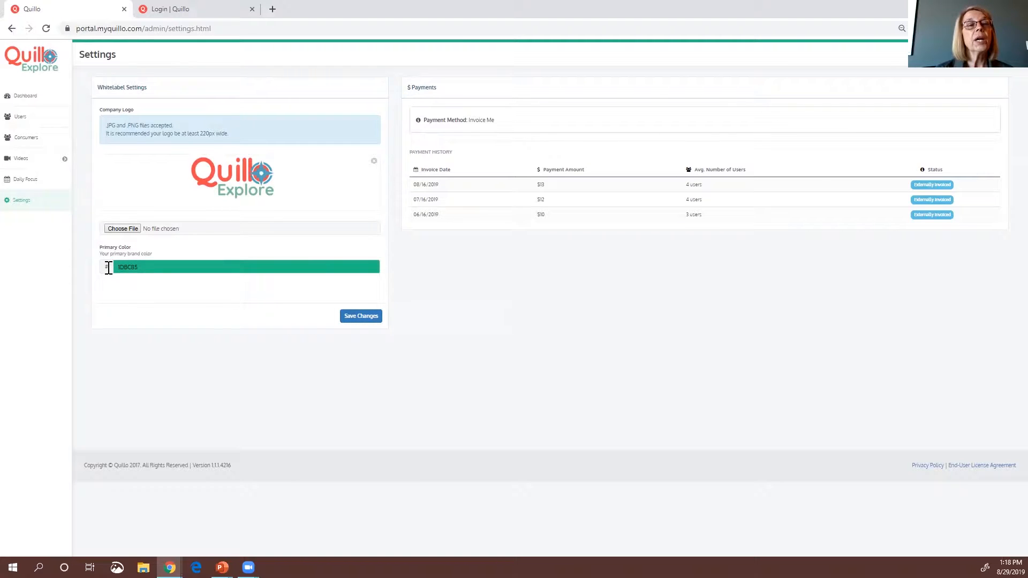
click(135, 267)
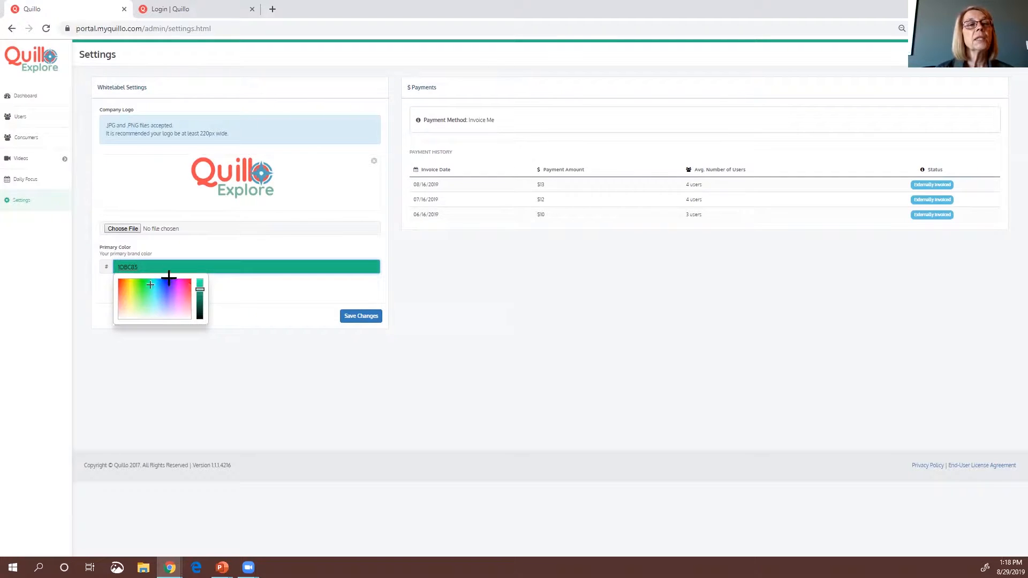
click(245, 298)
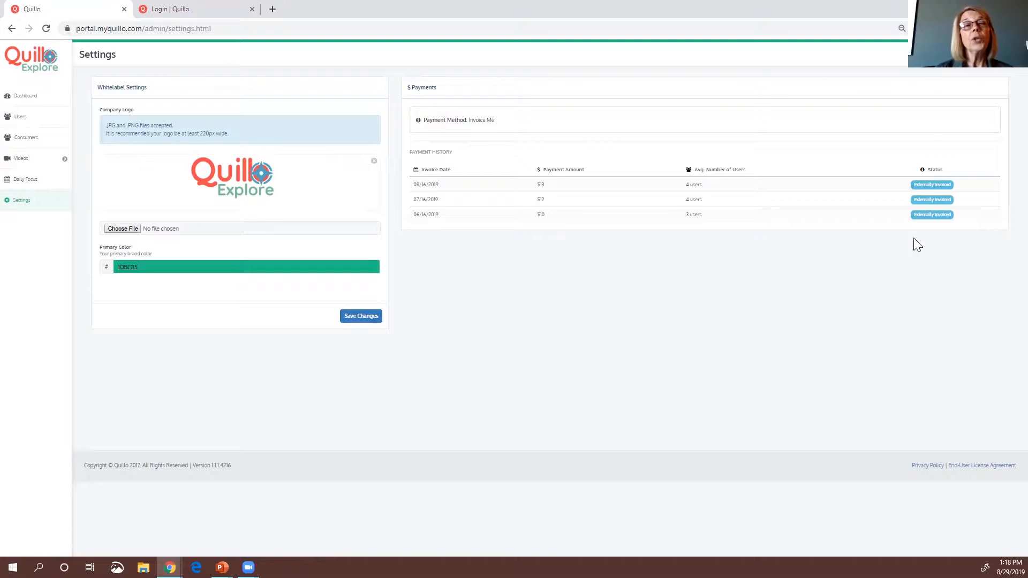
Enlarge the browser page zoom to 100%.
click(1019, 28)
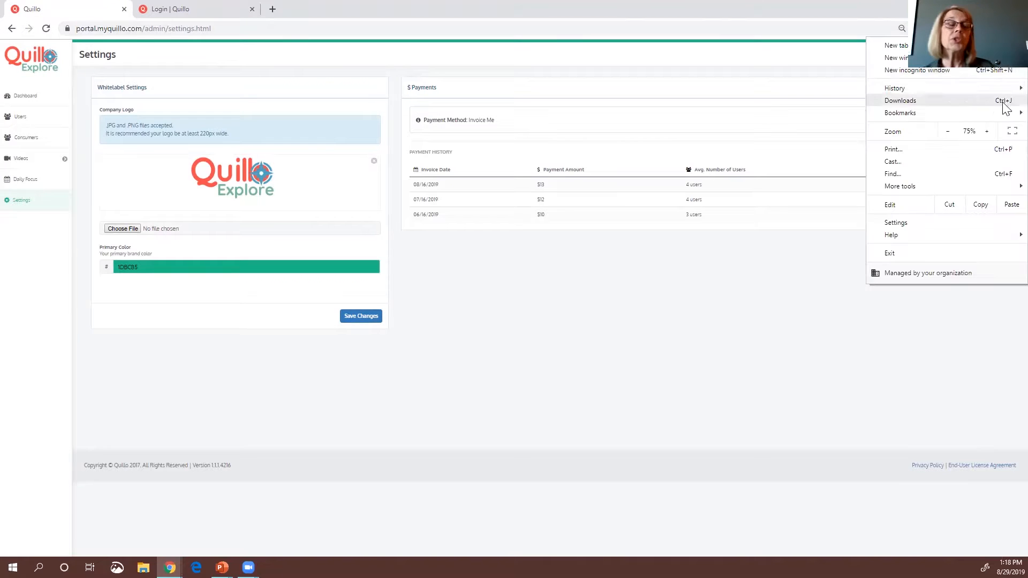
click(989, 135)
click(989, 135)
click(990, 135)
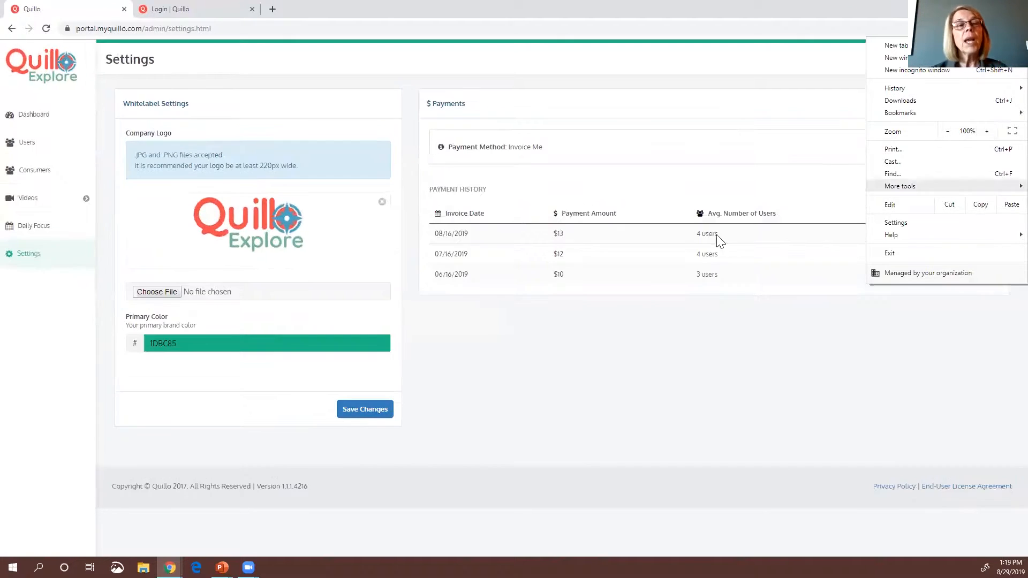
click(545, 329)
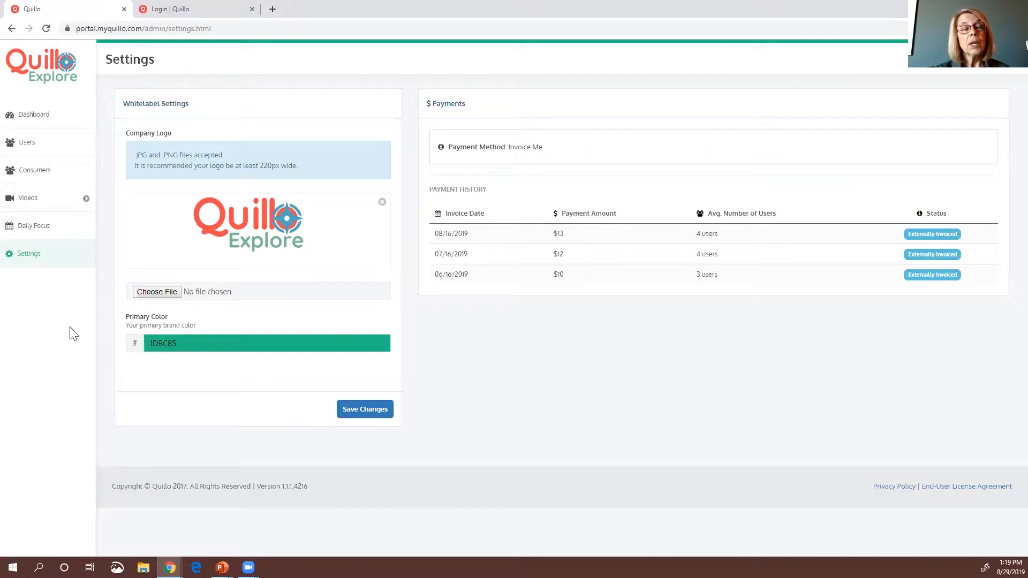
Deactivate the Content Manager's user account with the reason Declined To Use App and save the changes.
click(28, 145)
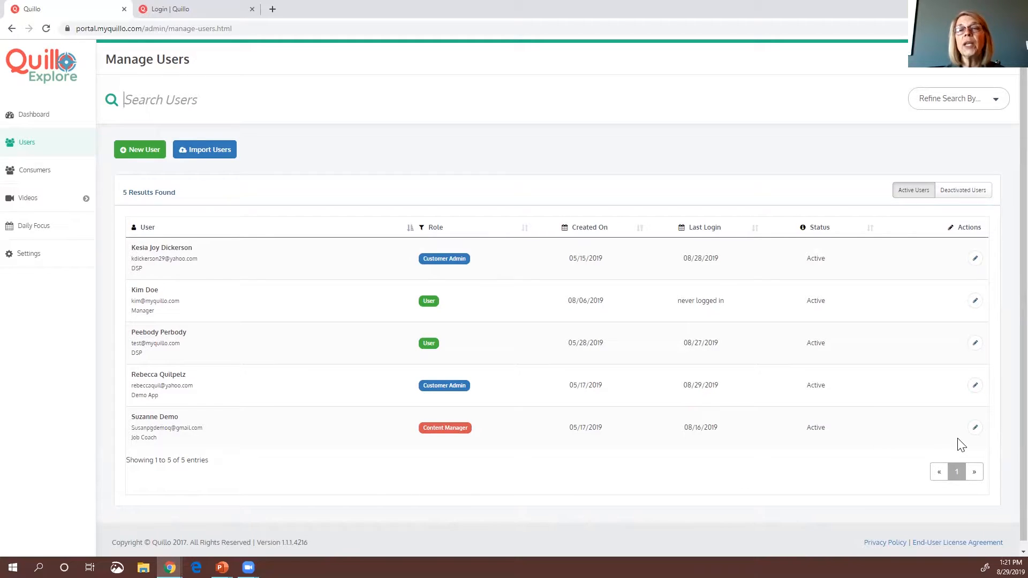
click(974, 428)
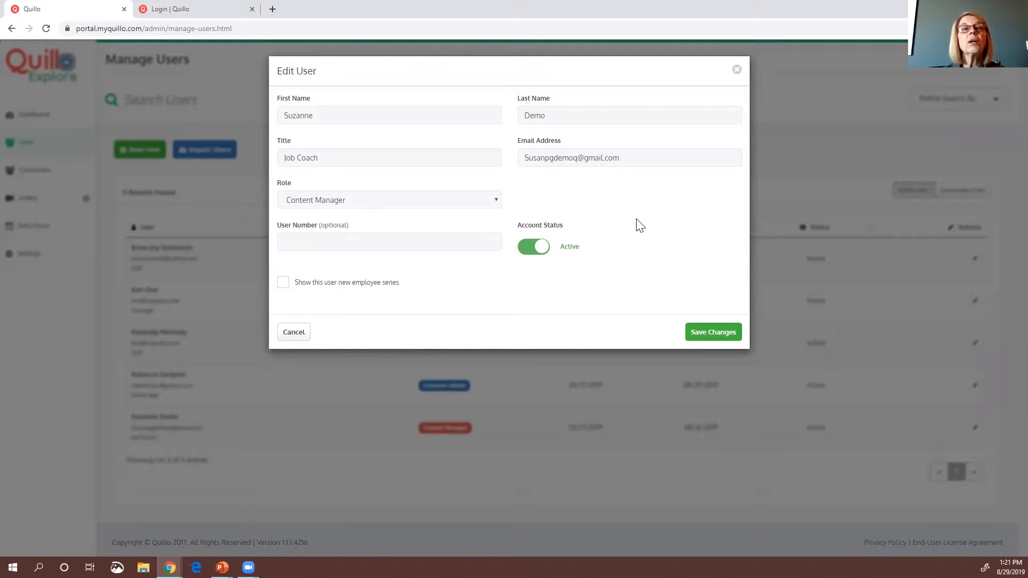
click(529, 249)
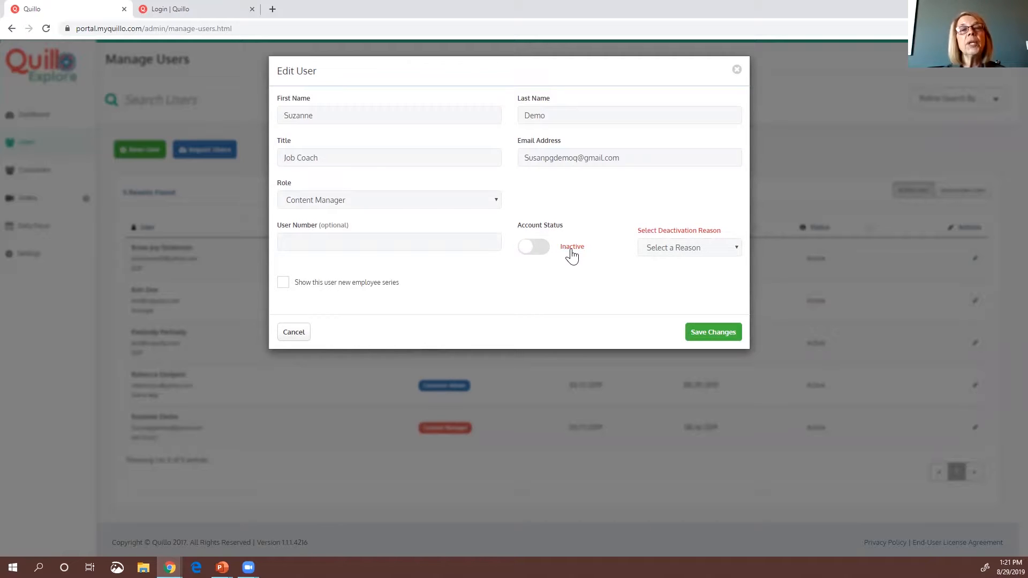
click(661, 251)
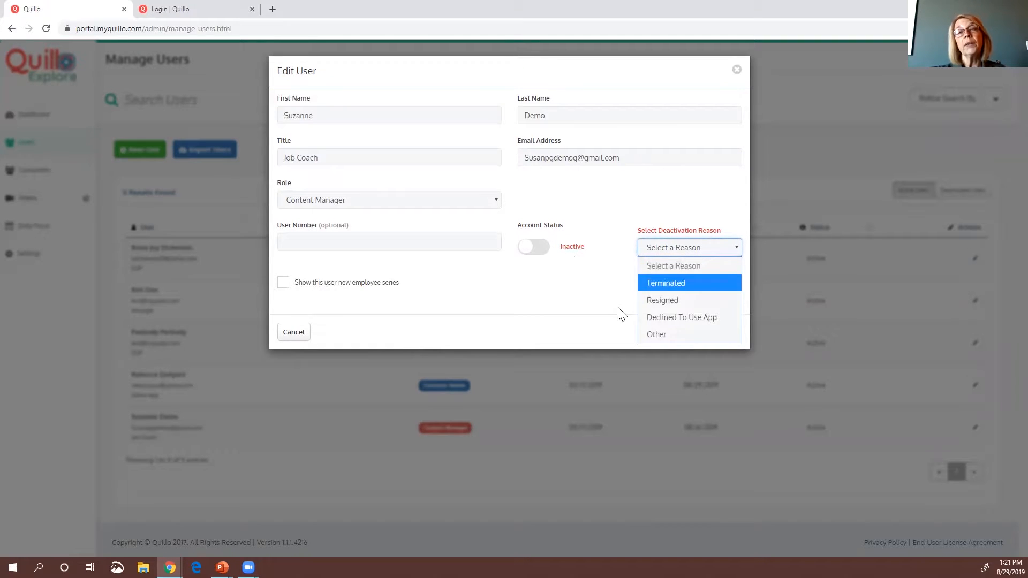
click(727, 321)
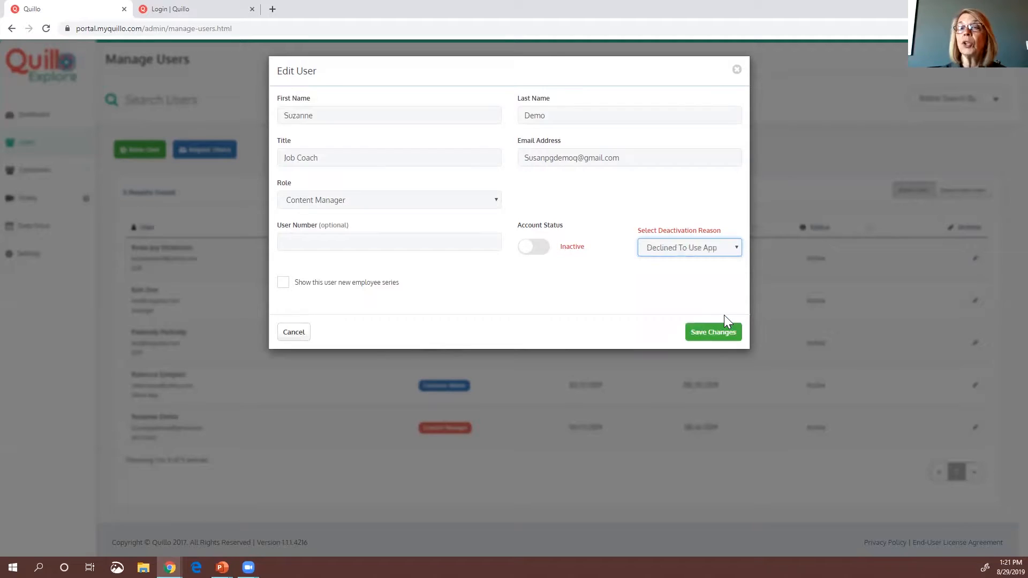
click(703, 333)
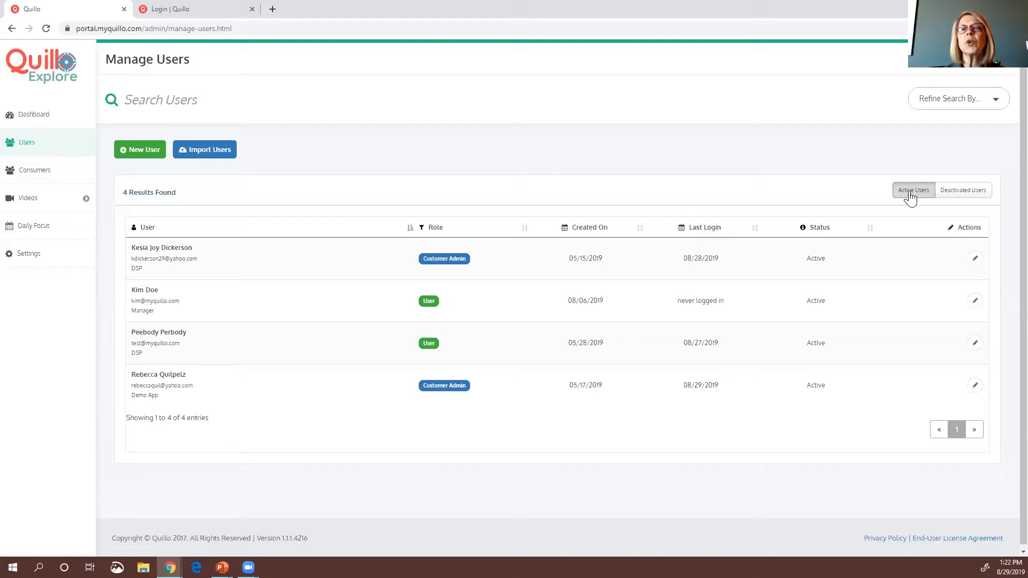
Reactivate the Content Manager from the deactivated users, save the changes, and return to the active users list.
click(957, 191)
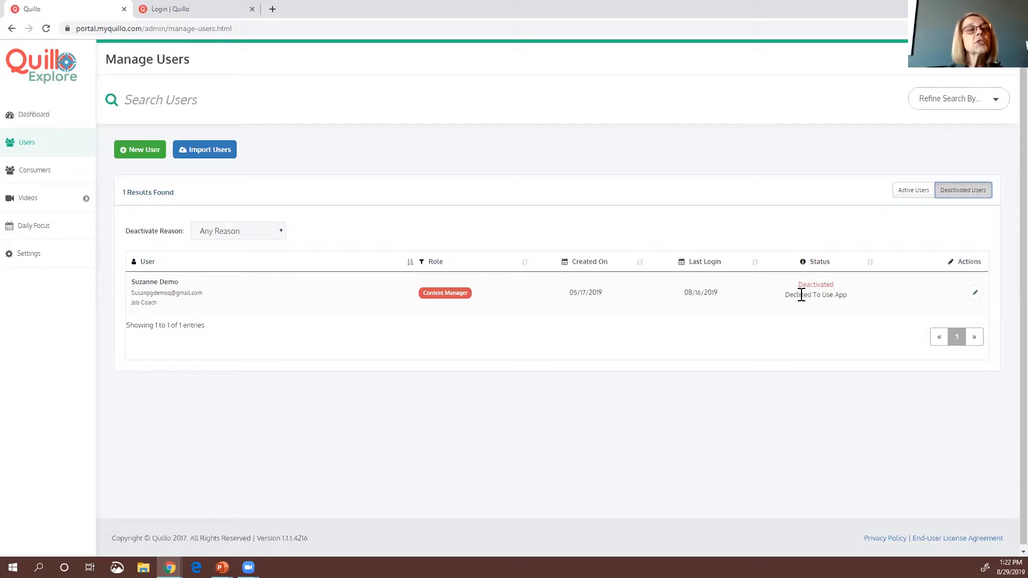
click(974, 294)
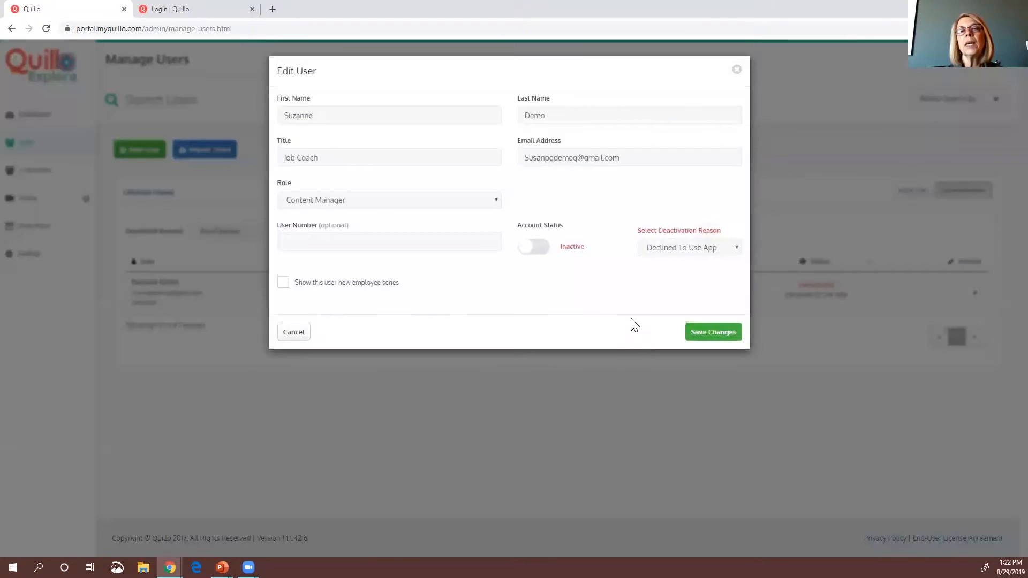
click(535, 249)
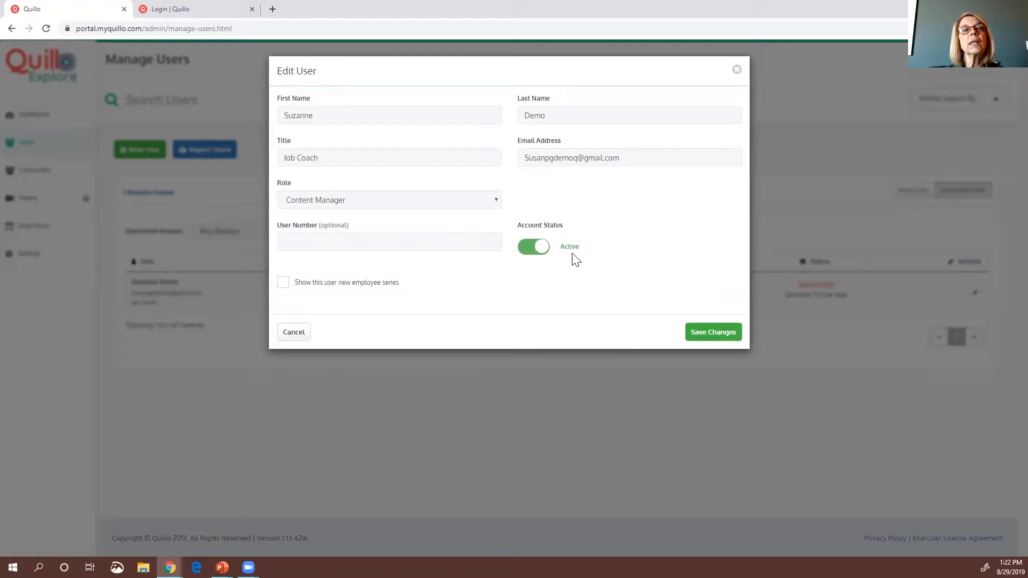
click(711, 333)
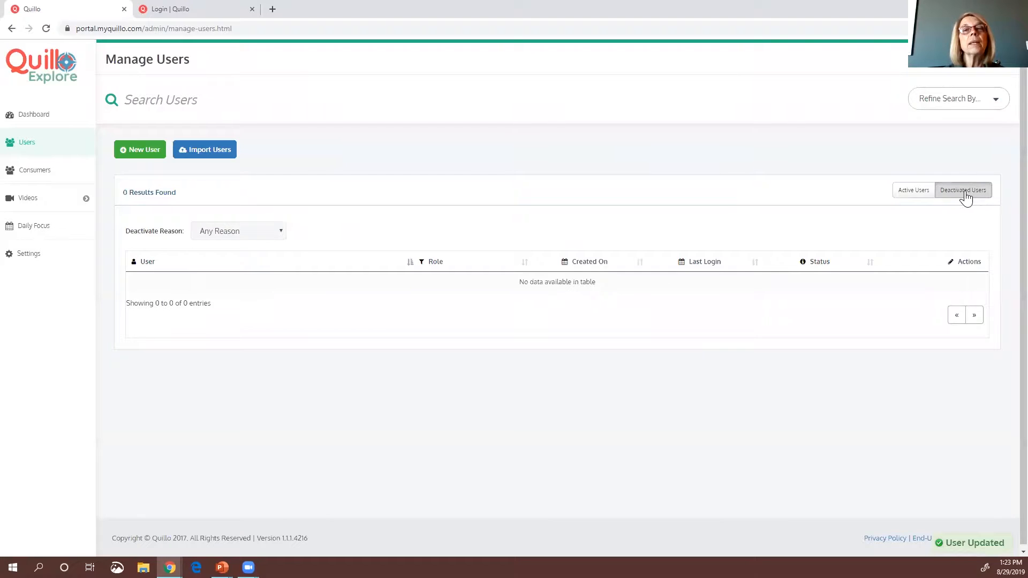
click(912, 194)
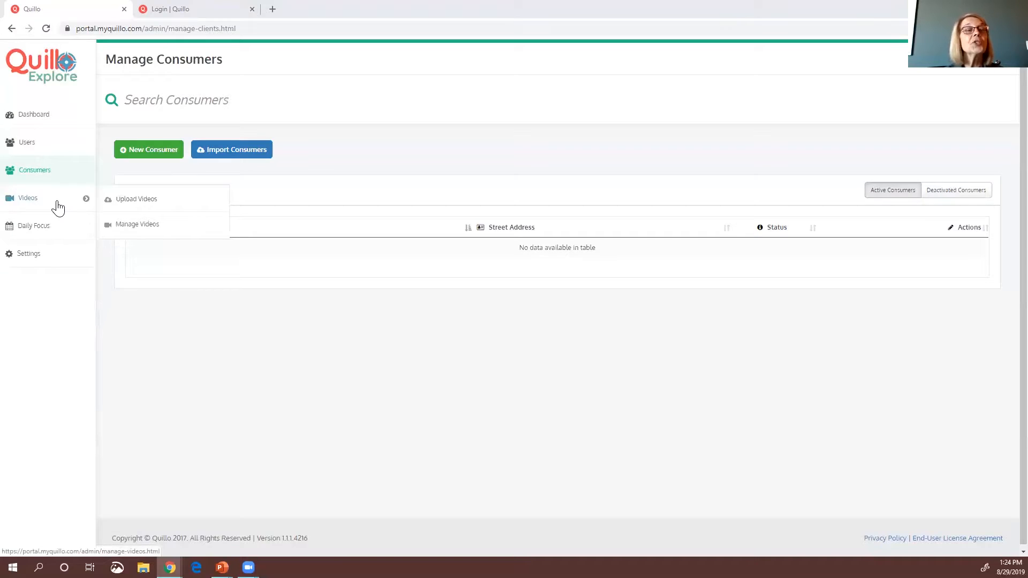
Upload the video AD 002_Present To Win from the first subfolder of Quillo Videos in the Videos folder.
click(56, 207)
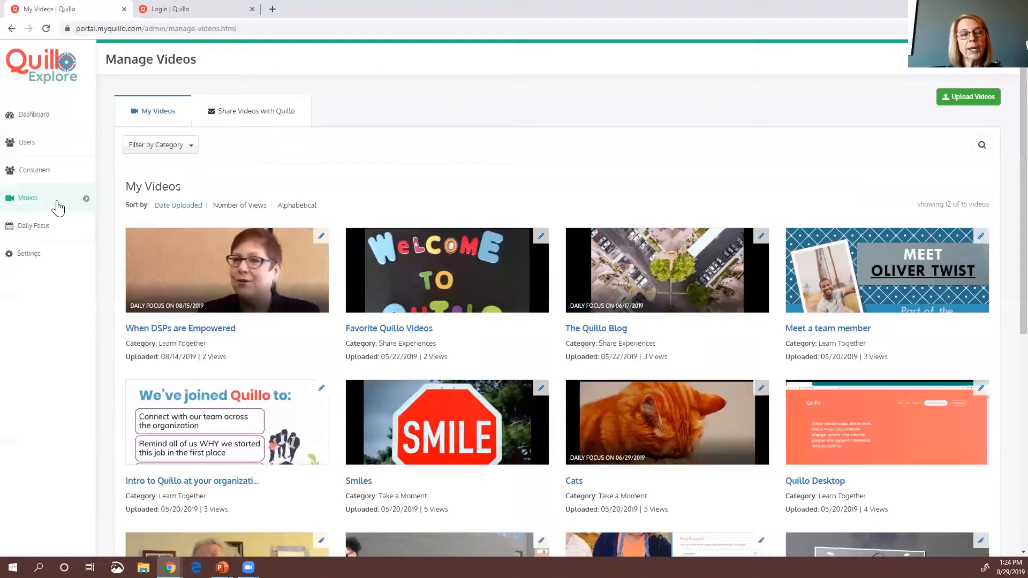
mouse_move(74, 204)
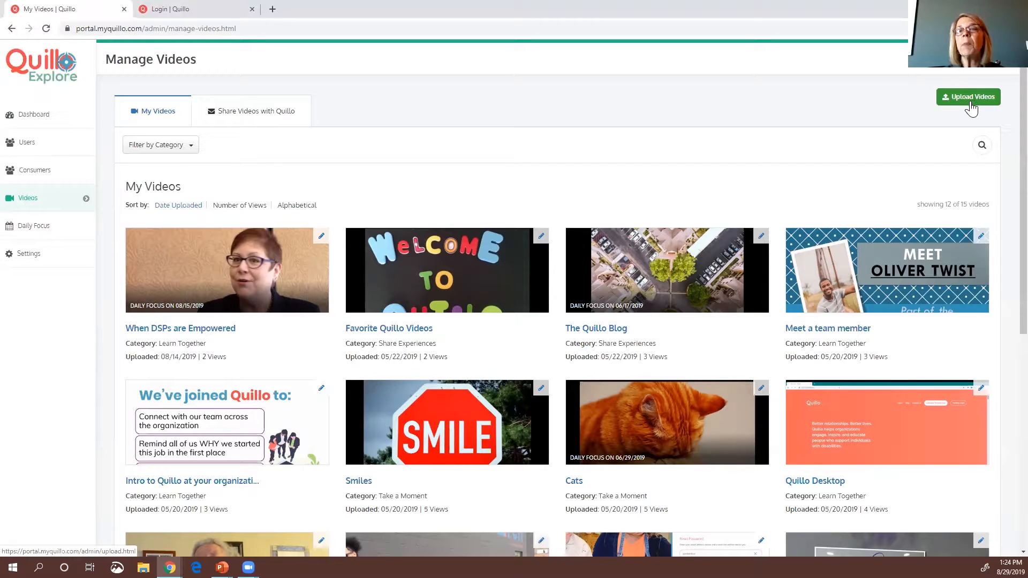
mouse_move(92, 219)
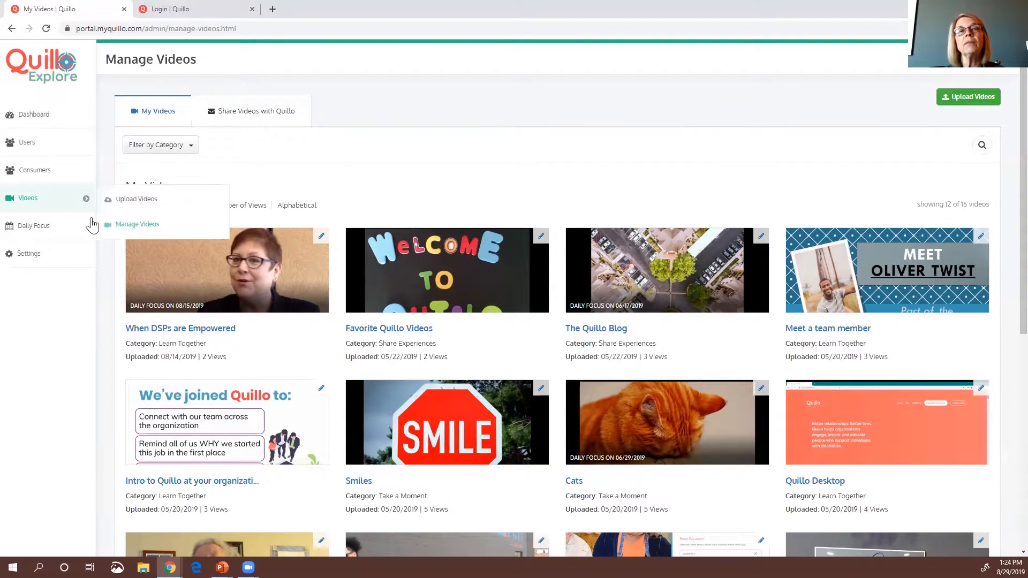
click(152, 204)
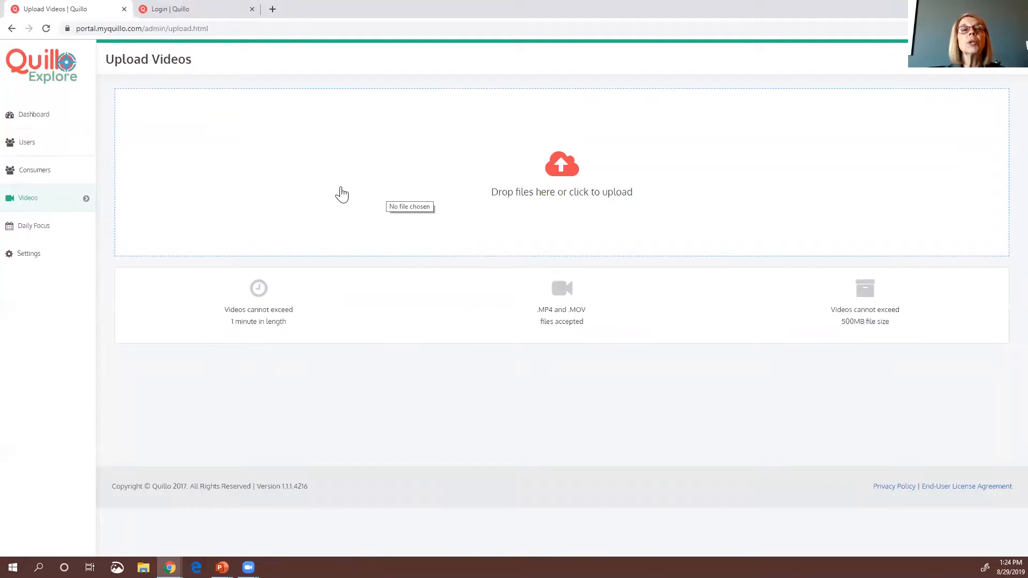
click(564, 183)
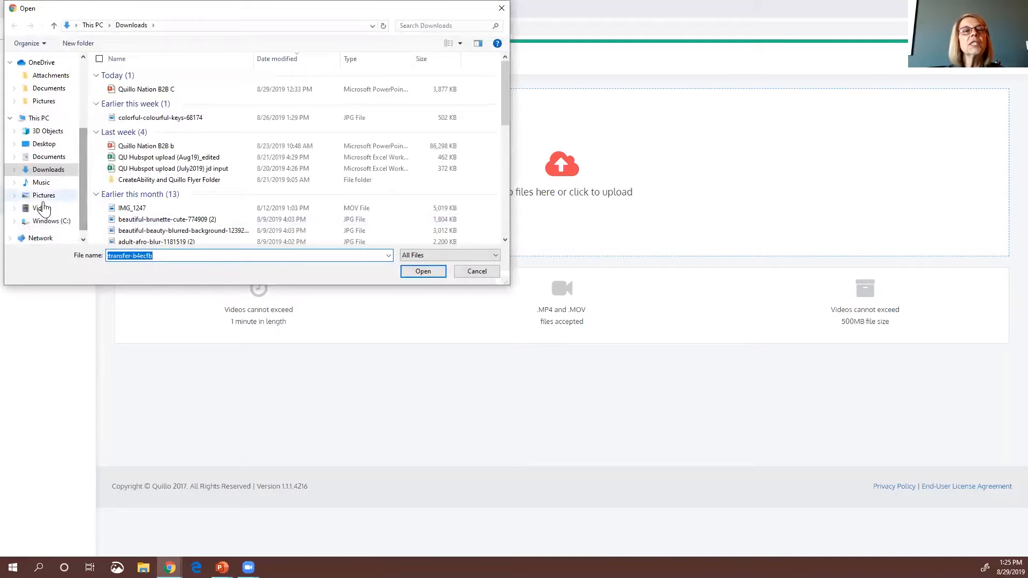
click(50, 213)
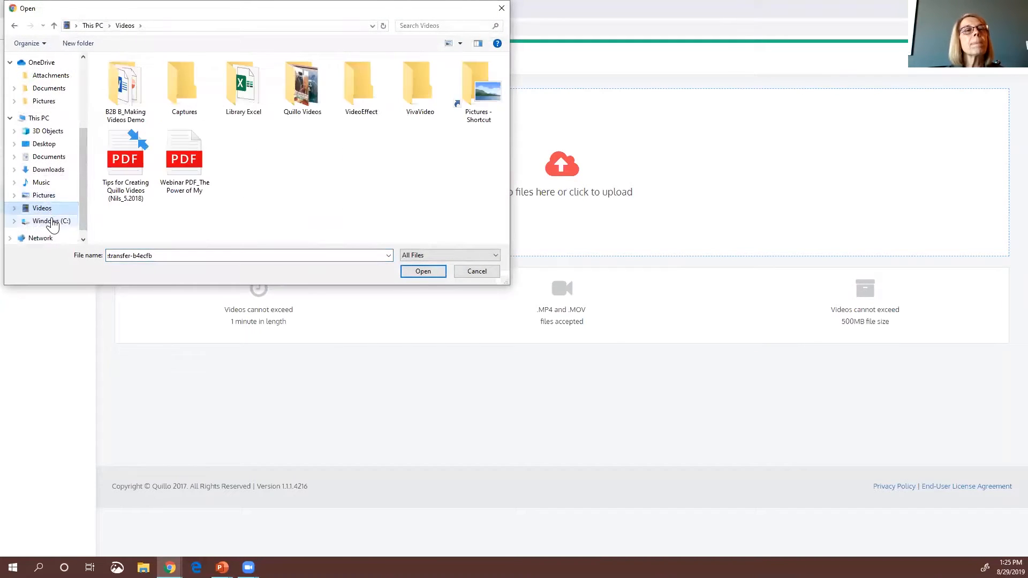
double_click(309, 95)
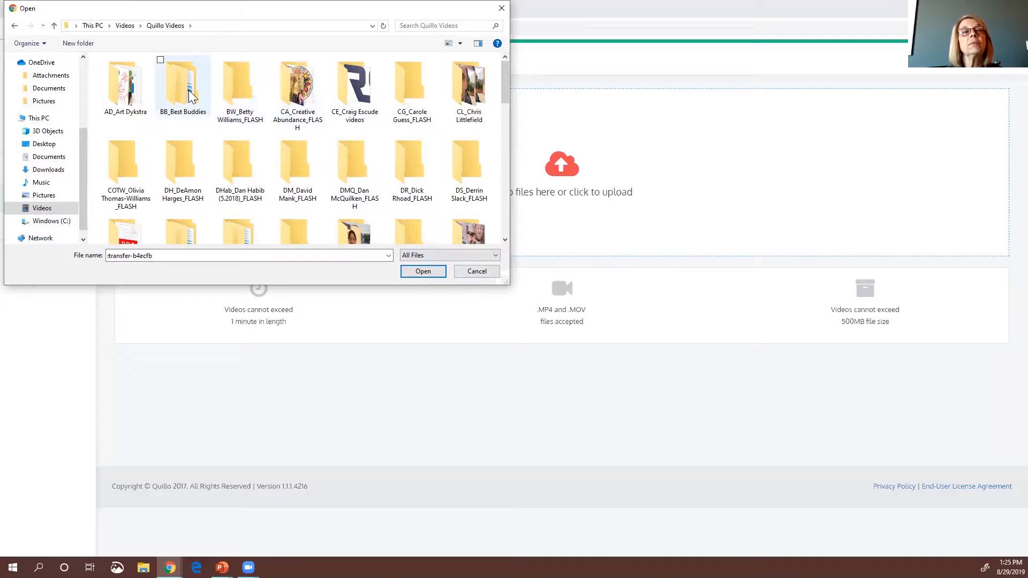
double_click(121, 97)
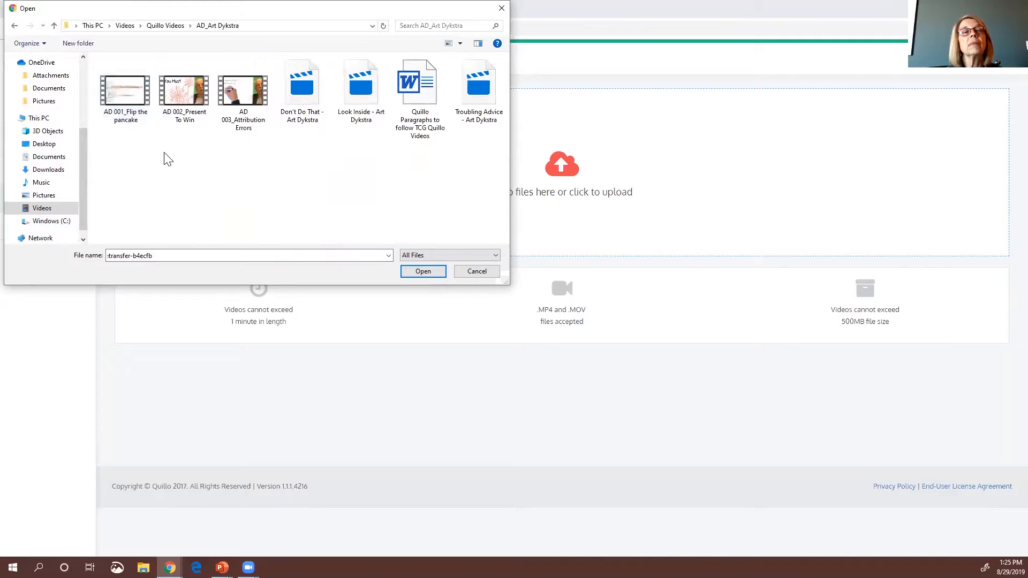
click(189, 95)
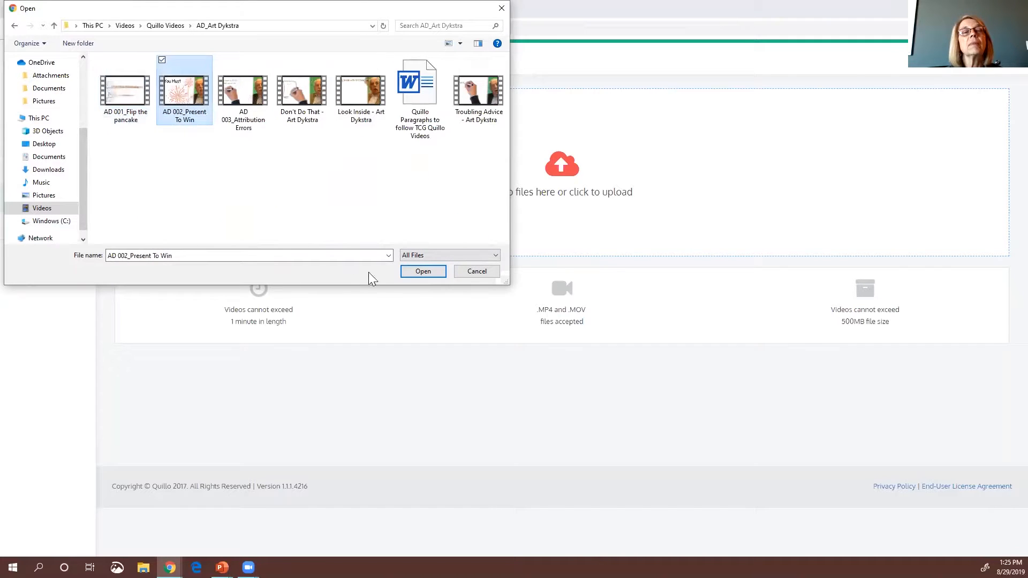
click(423, 272)
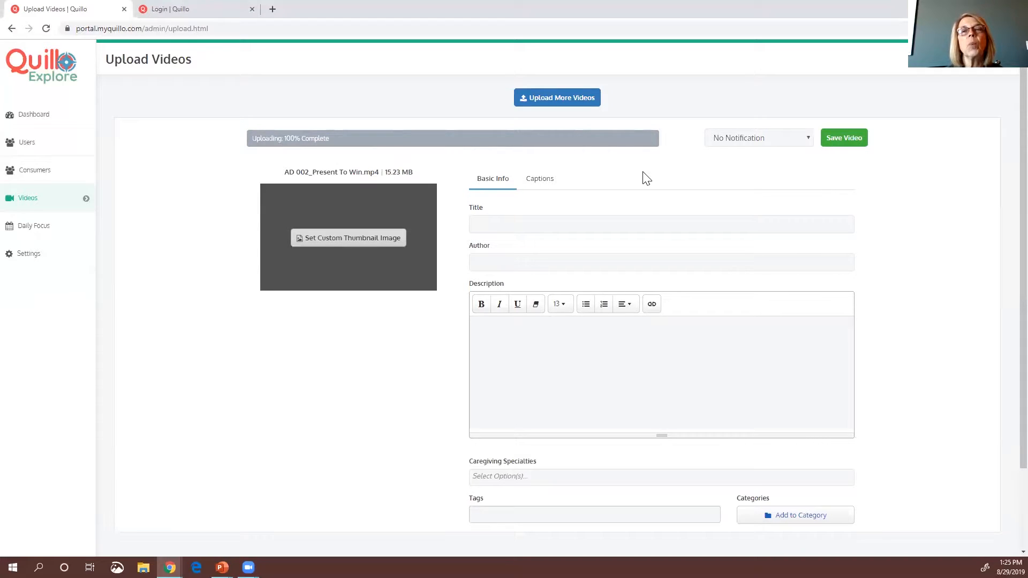
Fill in the uploaded video's title as Demo Video, author as Quillo, and description as "Description here!".
click(519, 228)
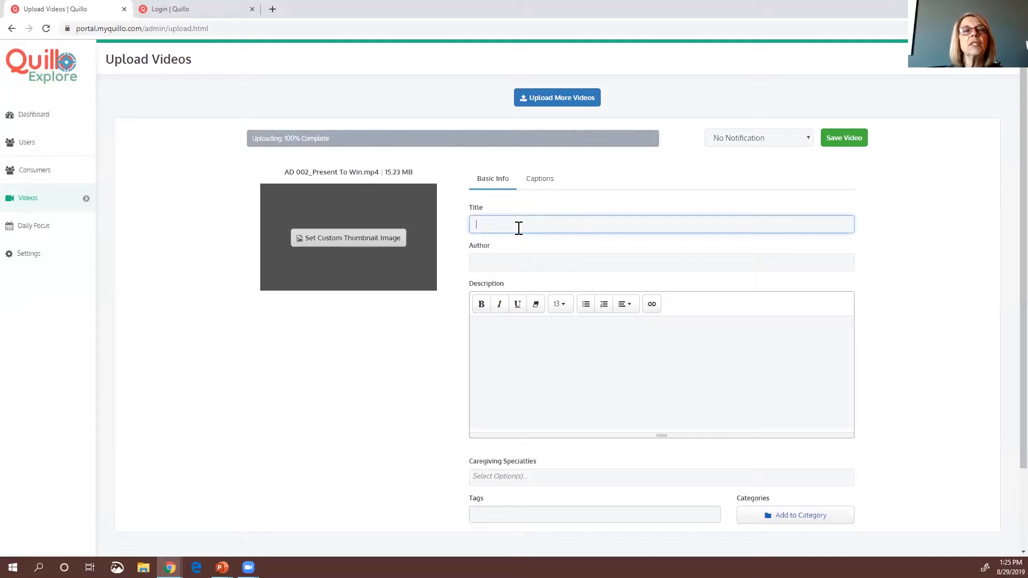
text(Demo Video)
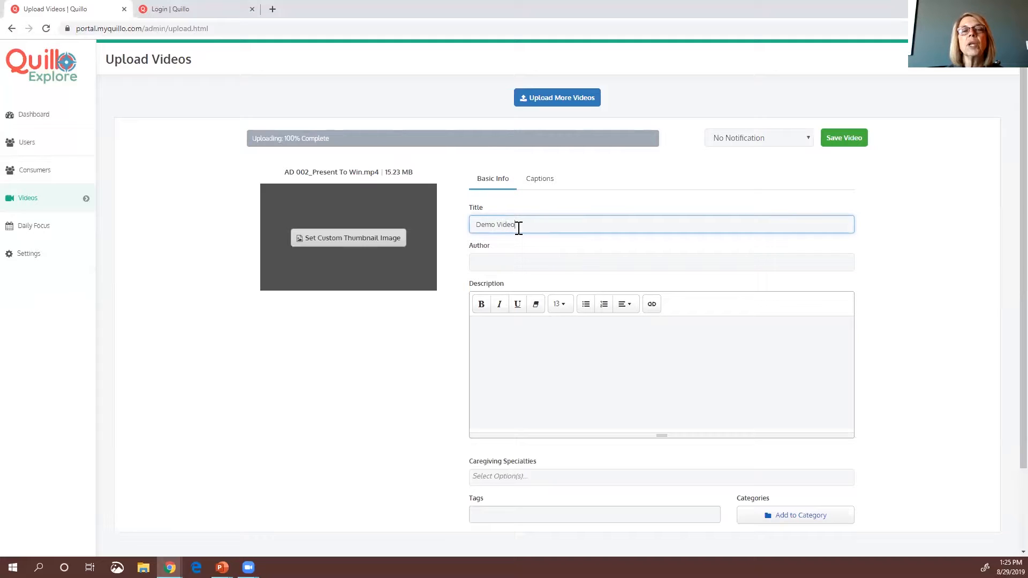
key(Tab)
text(Quillo)
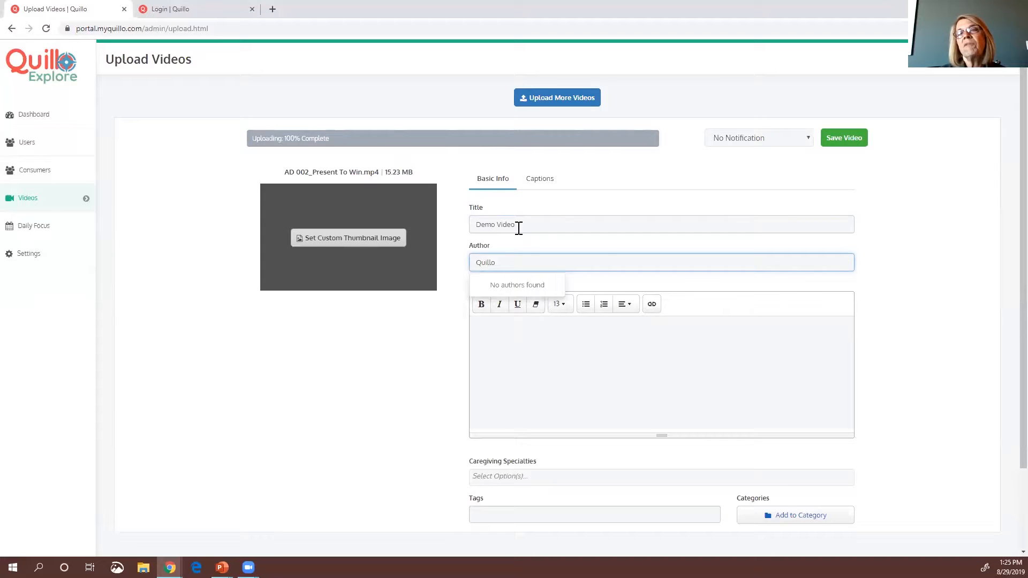
click(532, 339)
text(Description here!)
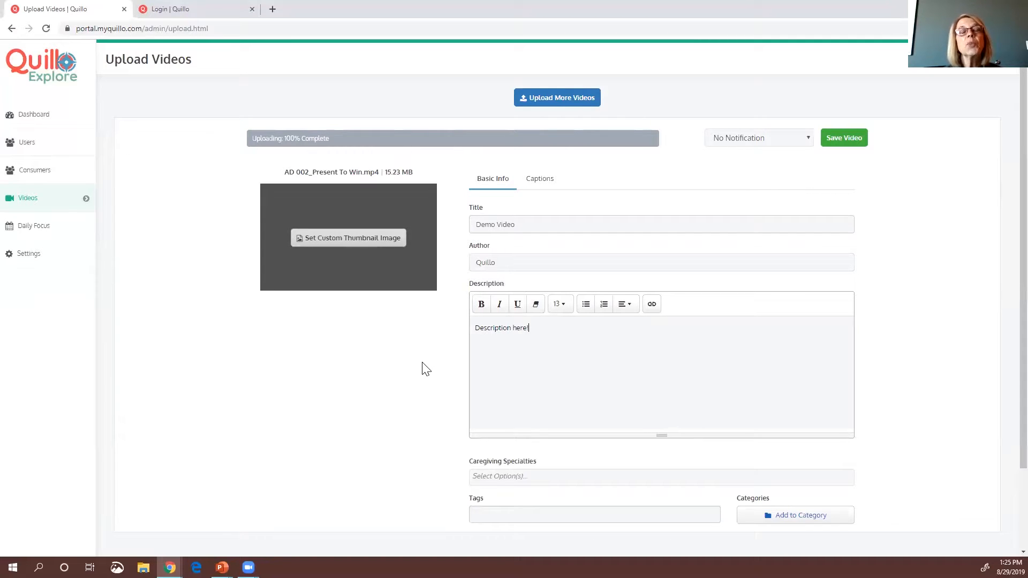
View the Caregiving Specialties options, and make the whole description text bold.
scroll(426, 370, down, 1)
click(492, 418)
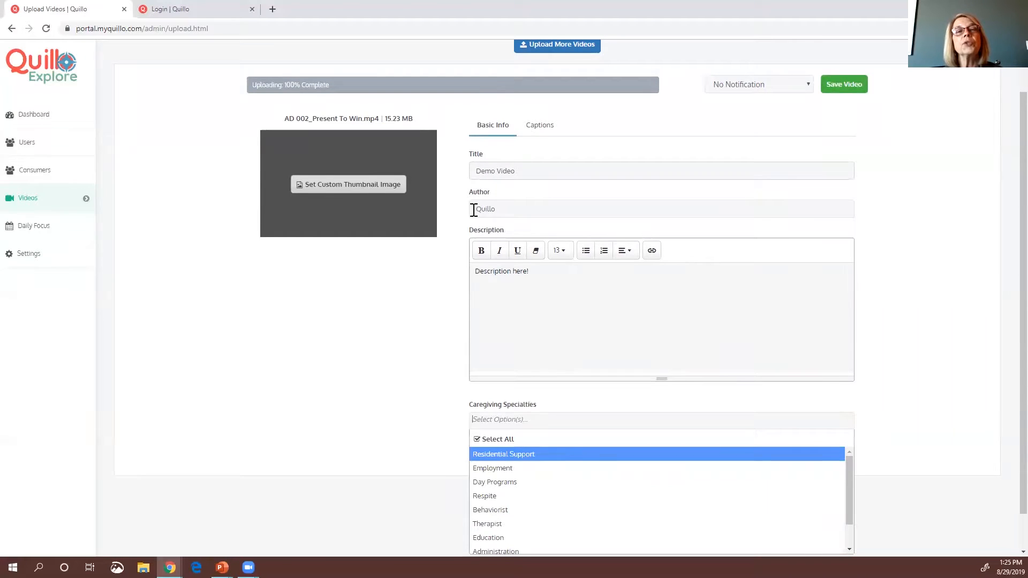
click(533, 270)
drag(549, 271, 460, 264)
click(481, 250)
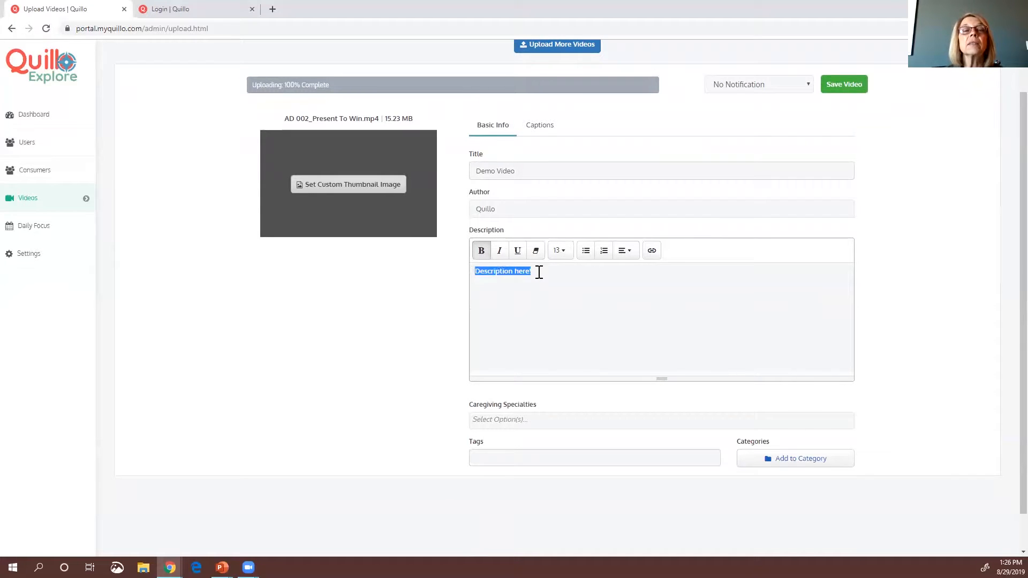
click(652, 250)
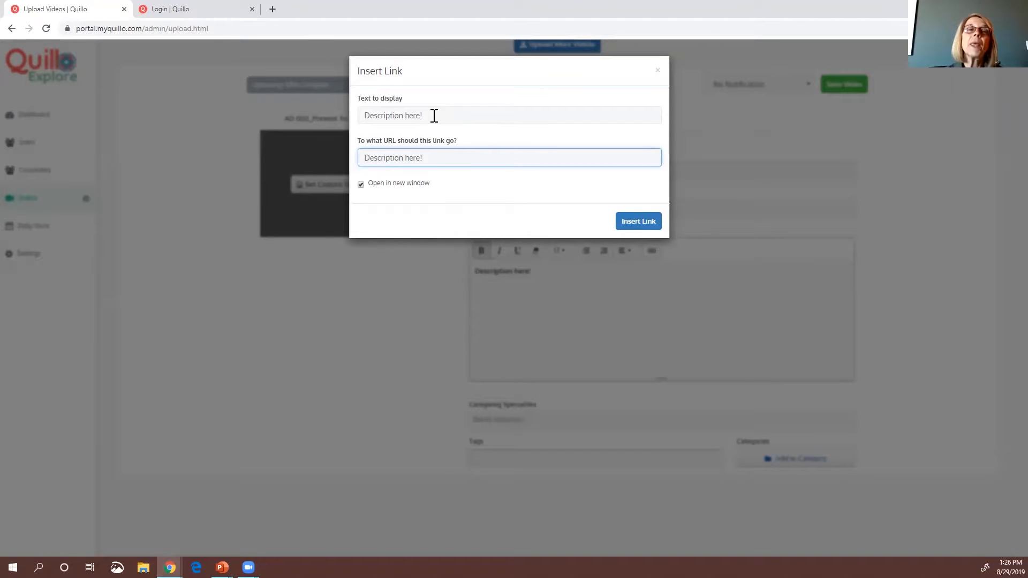
drag(434, 160, 327, 173)
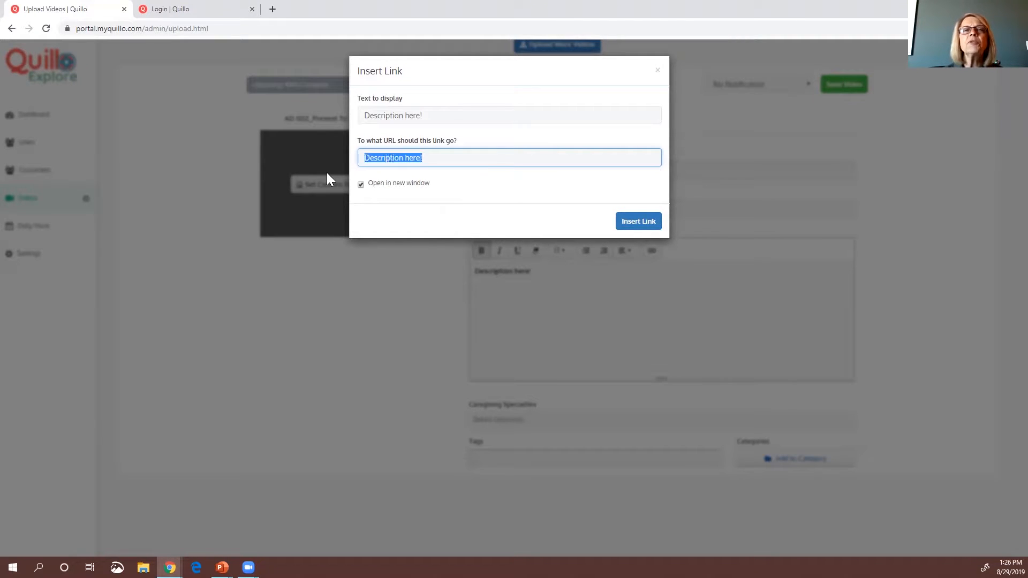
text(www.mymessa)
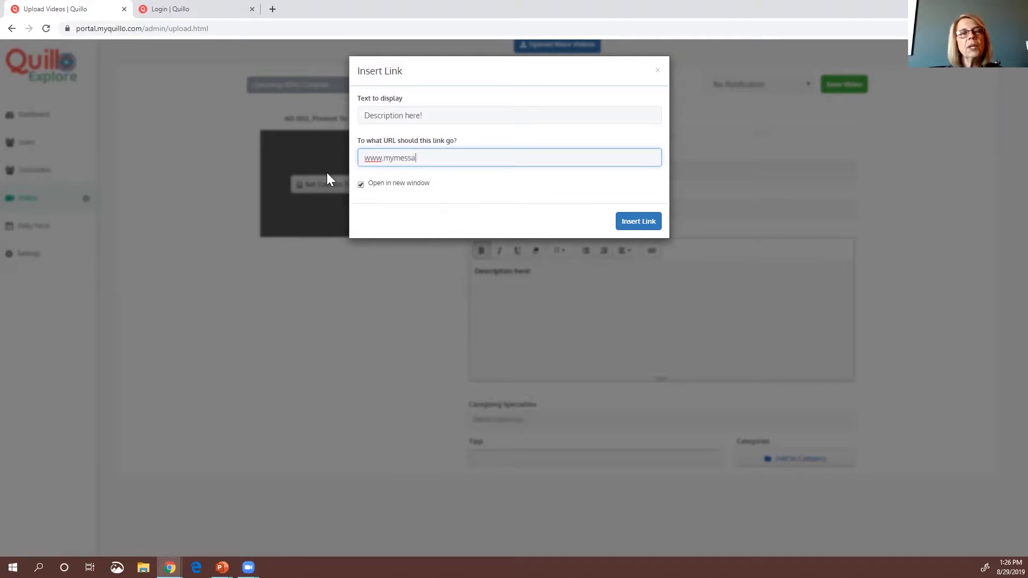
text(ge.com)
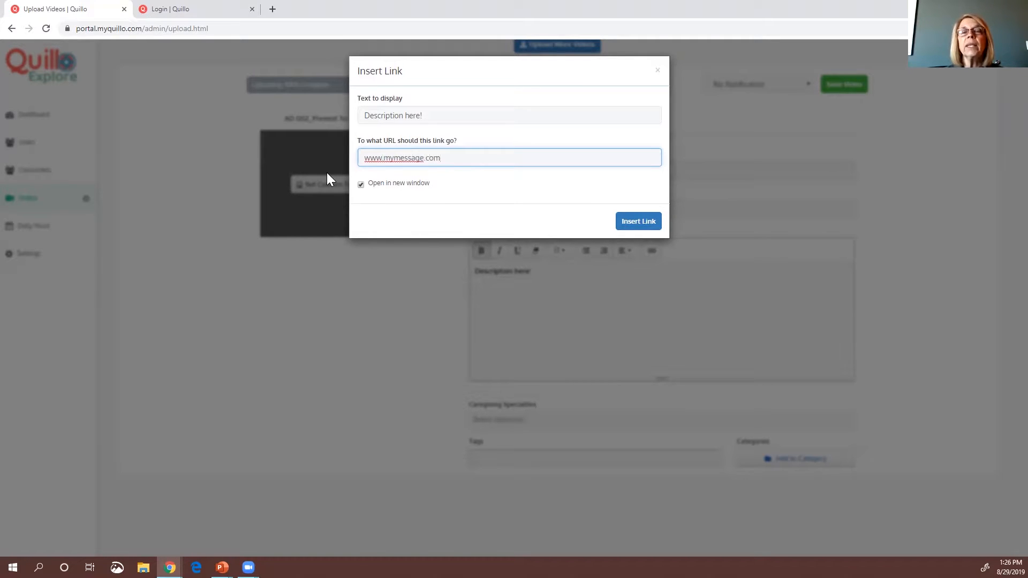
click(629, 221)
click(530, 278)
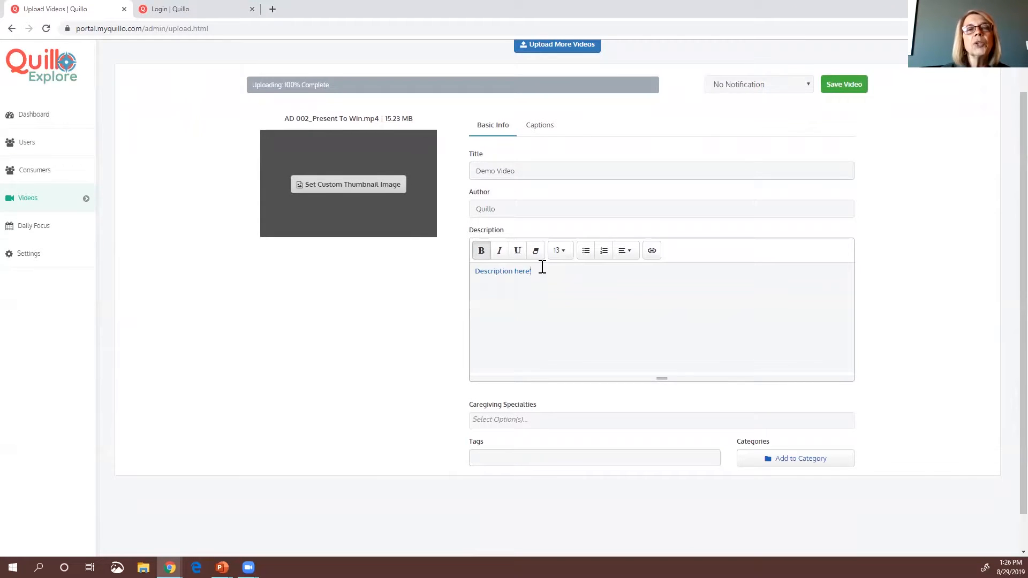
Assign the caregiving specialties Day Programs, Behaviorist and Education to the video.
scroll(542, 268, down, 1)
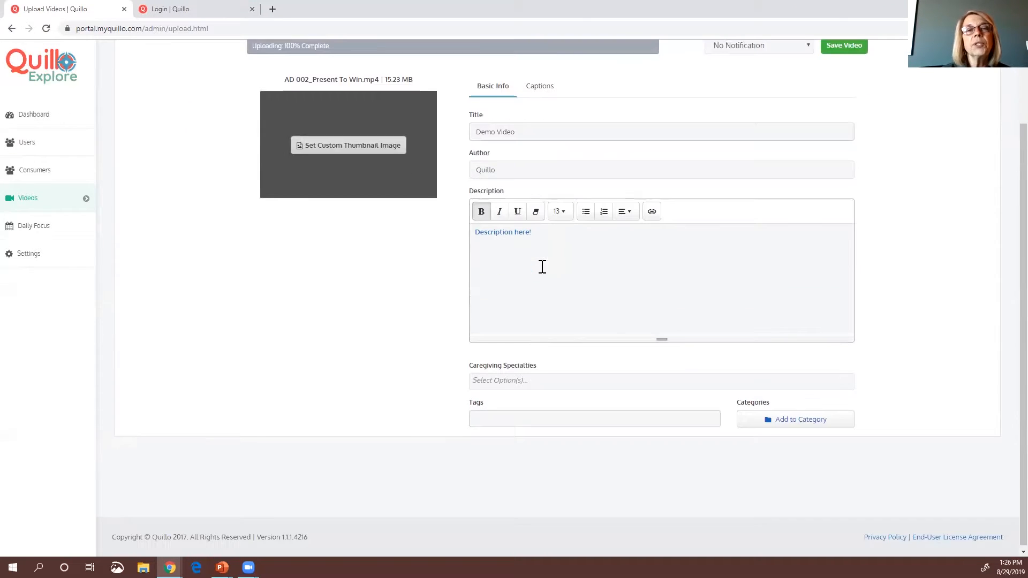
click(517, 379)
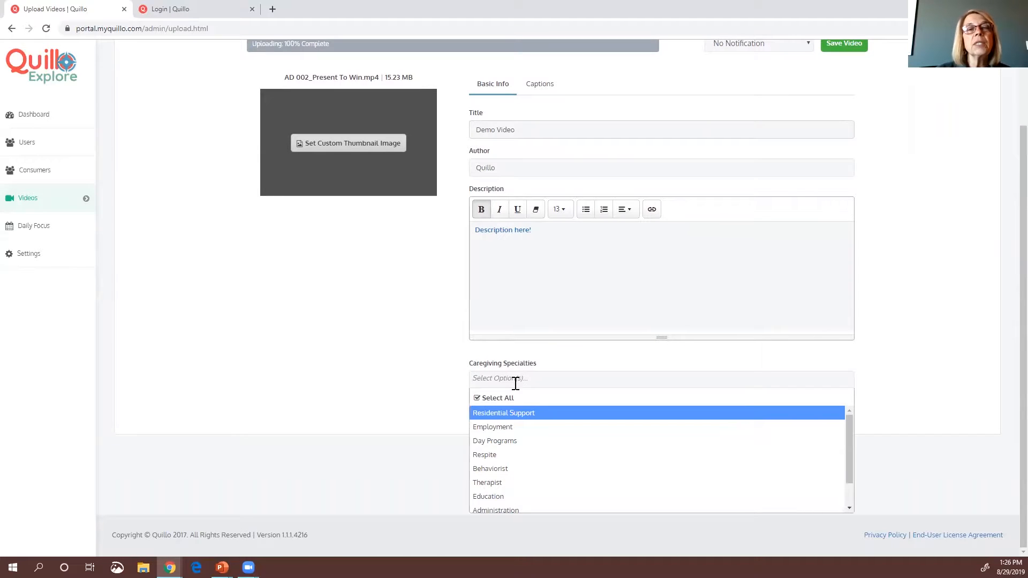
click(507, 442)
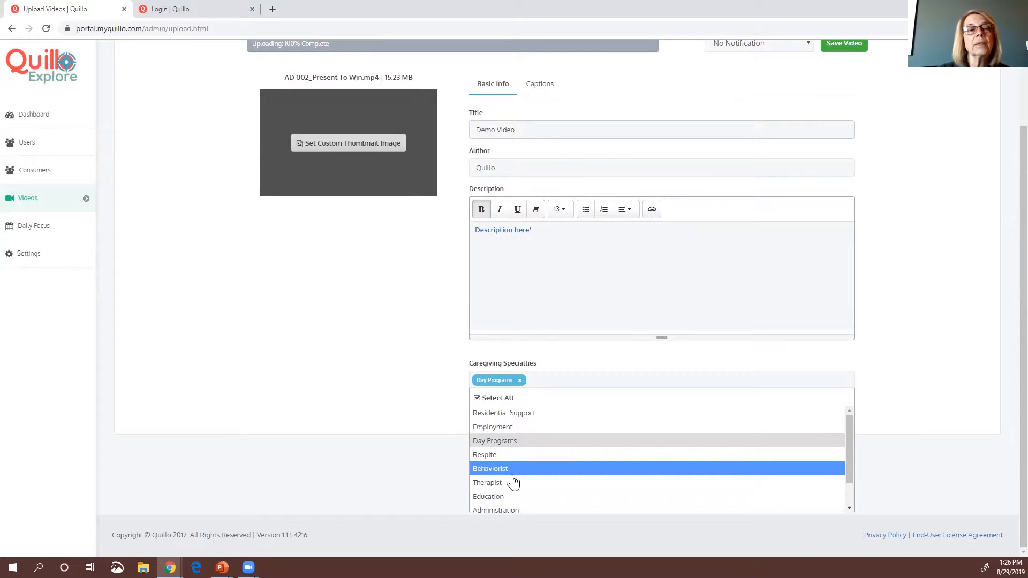
click(509, 471)
click(510, 499)
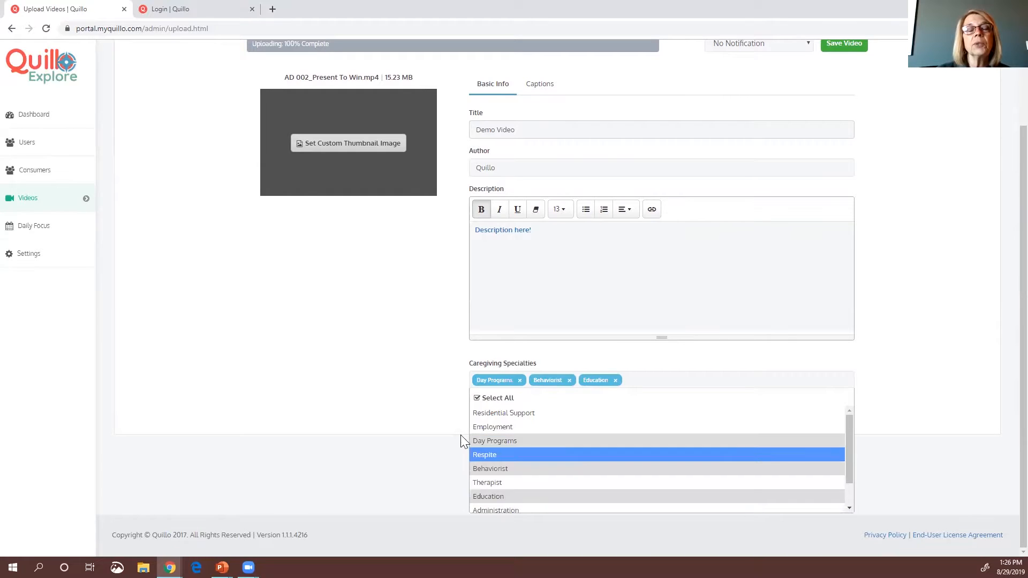
click(428, 410)
scroll(428, 410, up, 1)
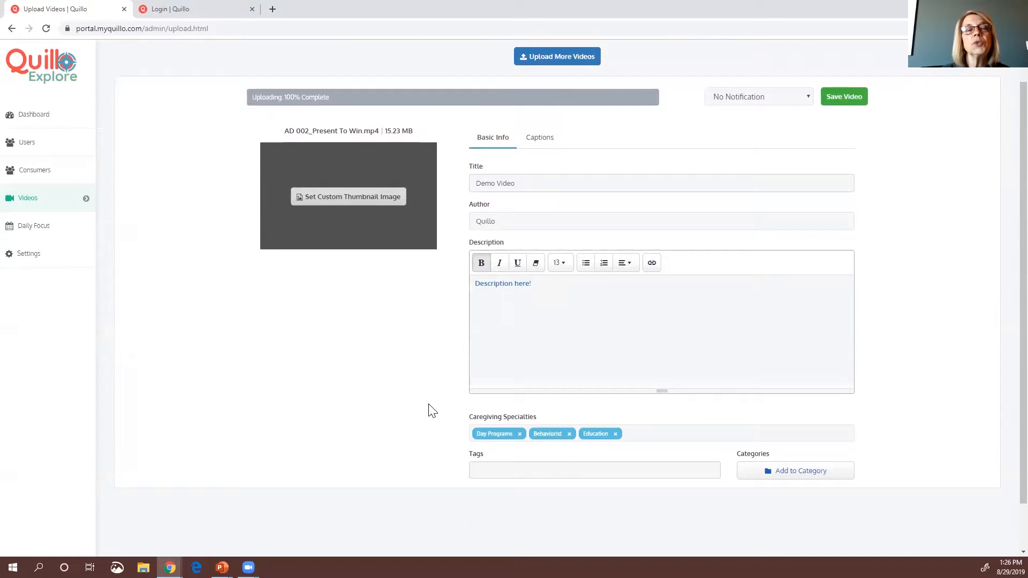
Add the tags "positive thinking", "leadership" and "support" to the video.
scroll(451, 429, down, 1)
click(492, 420)
text(positive thinking)
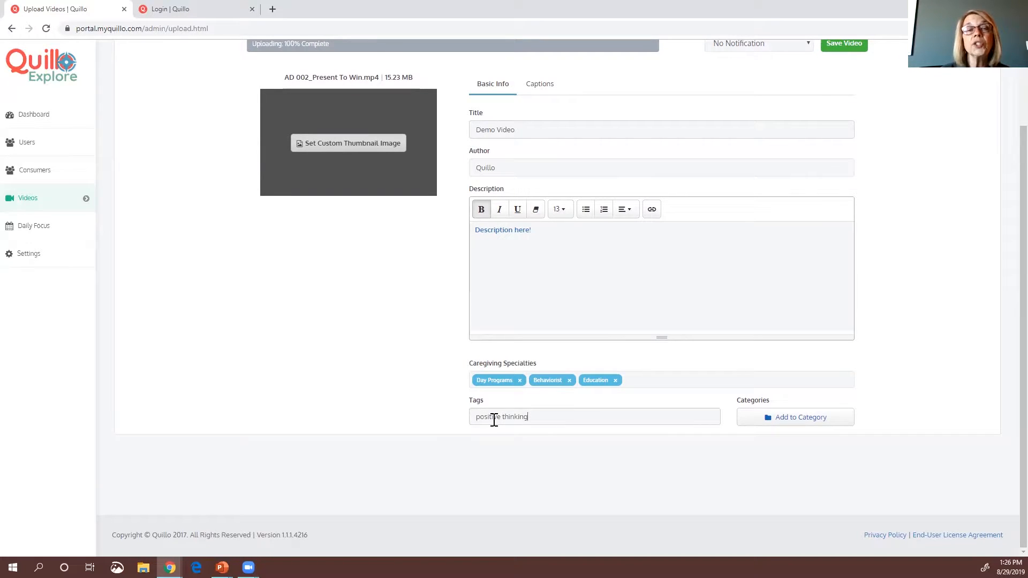
key(Return)
text(leadership)
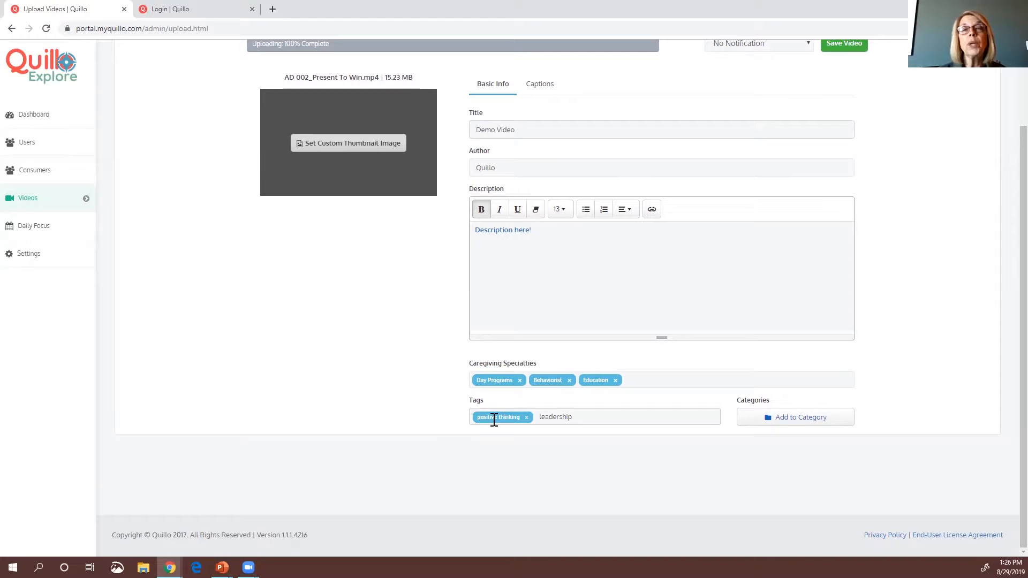
key(Return)
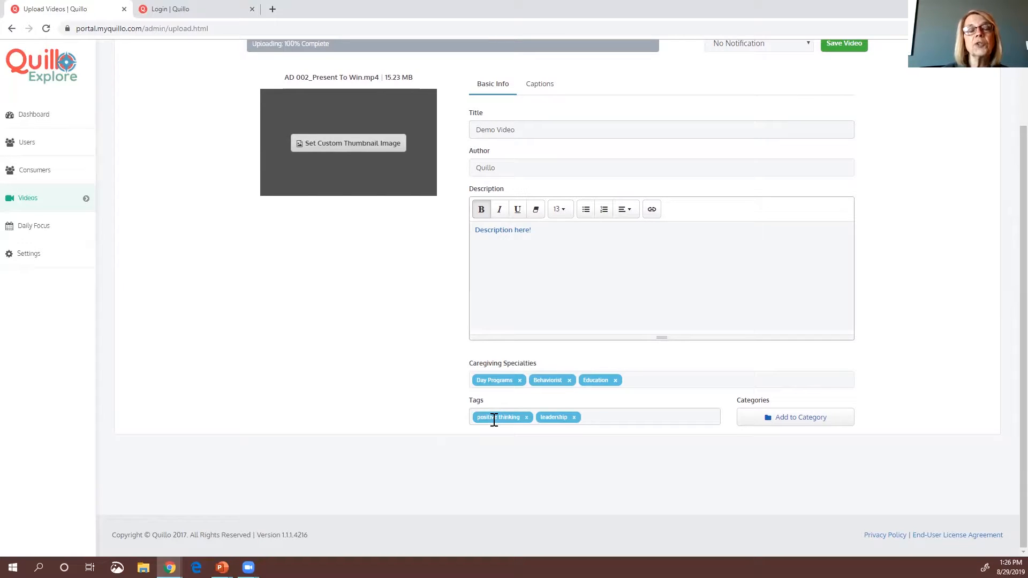
text(support)
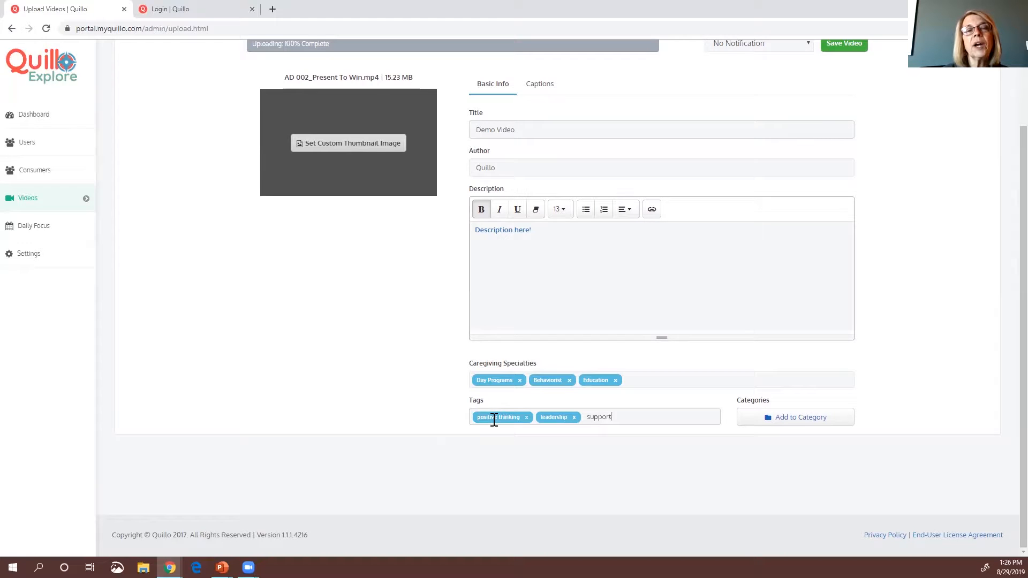
key(Return)
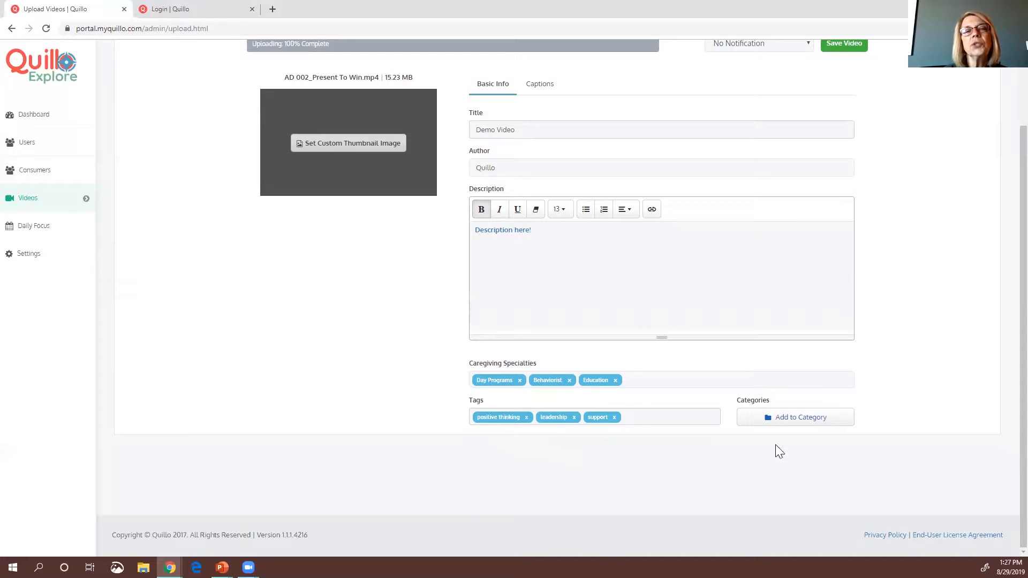
Assign the video to the Take a Moment category and save it.
click(798, 422)
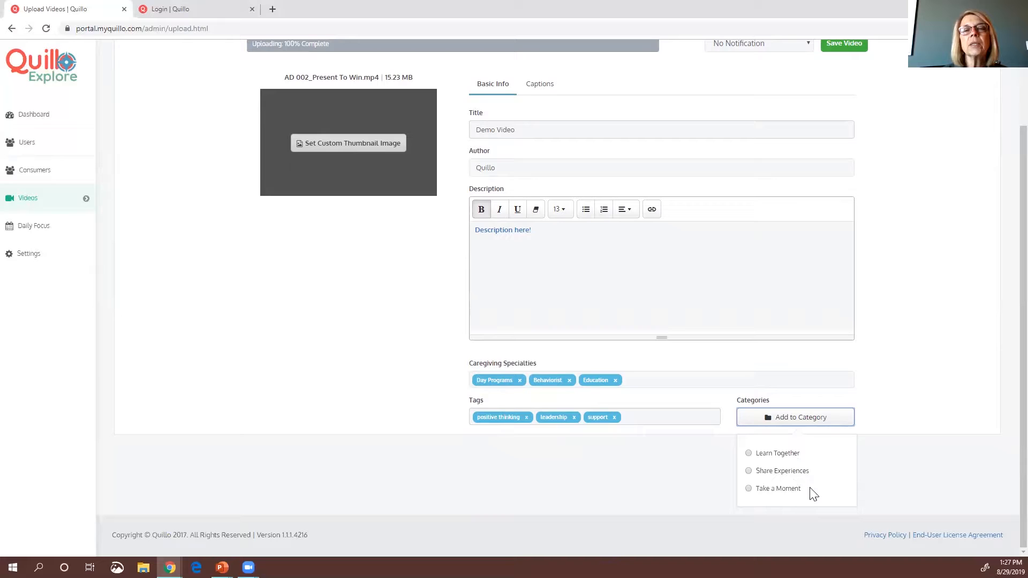
click(787, 489)
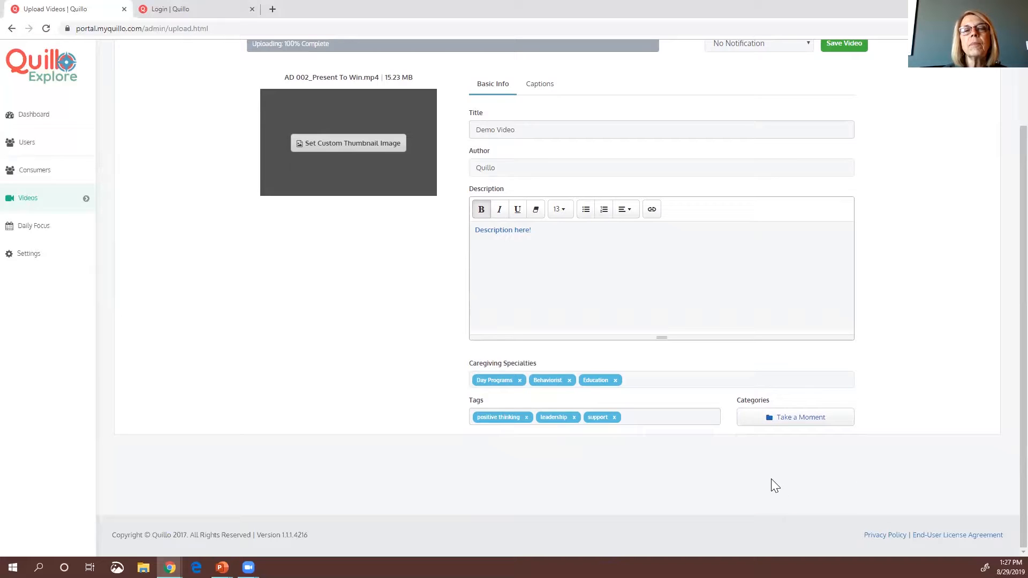
scroll(867, 484, up, 1)
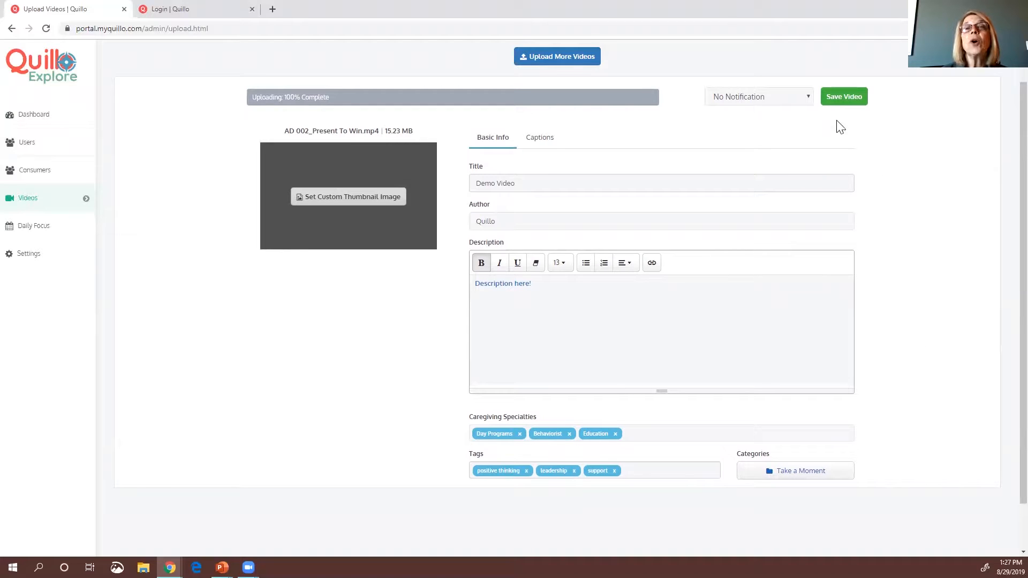
click(842, 100)
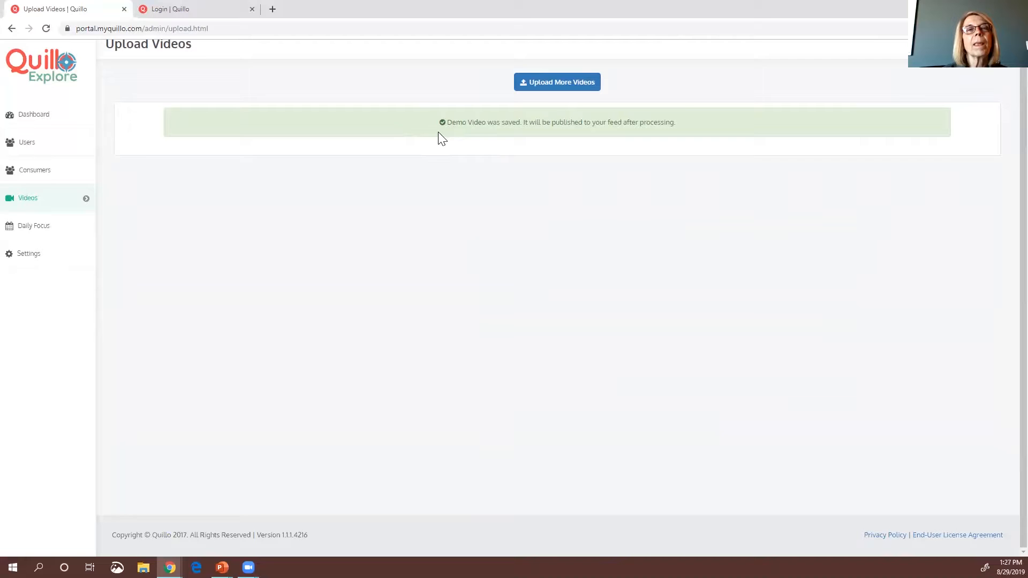
Submit Favorite Quillo Videos for sharing with Quillo, with the comment "I thought Quillo would like to see this!".
click(64, 206)
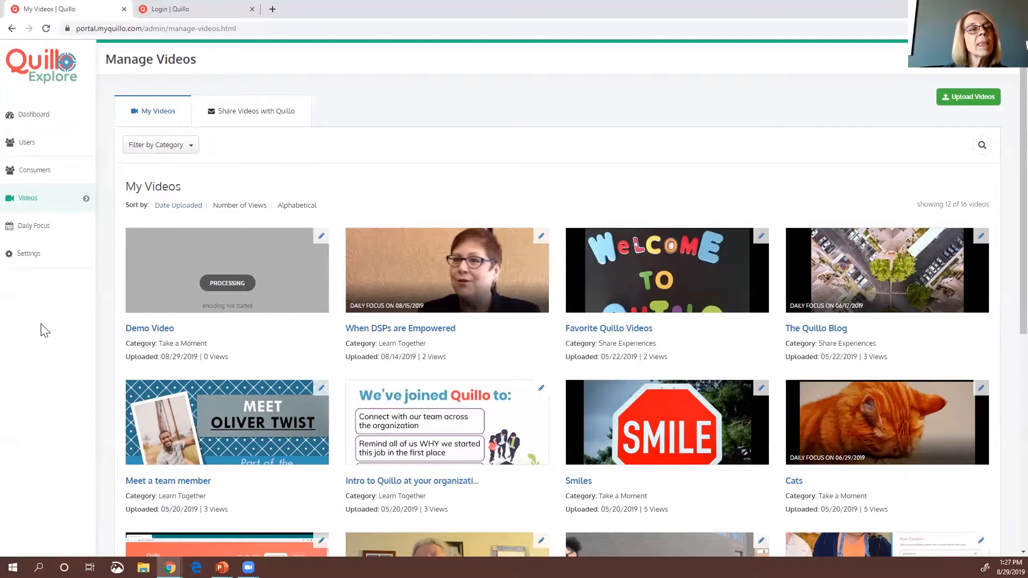
click(241, 126)
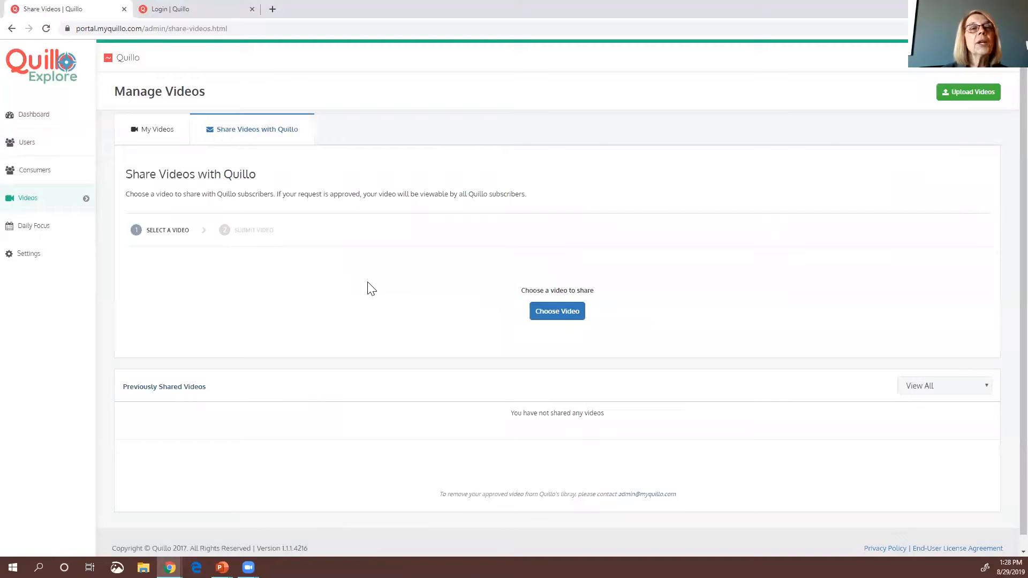
click(550, 316)
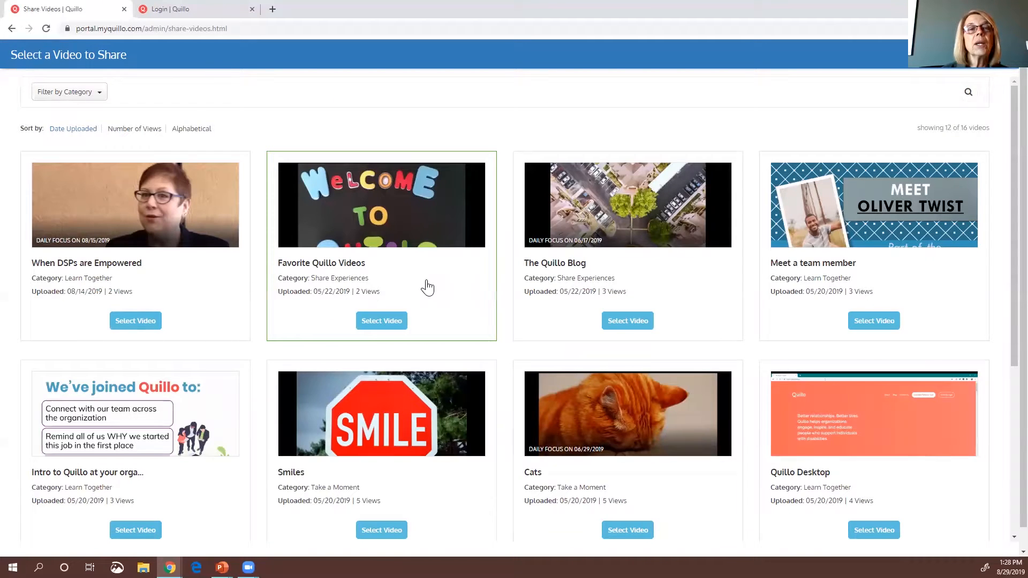
click(427, 288)
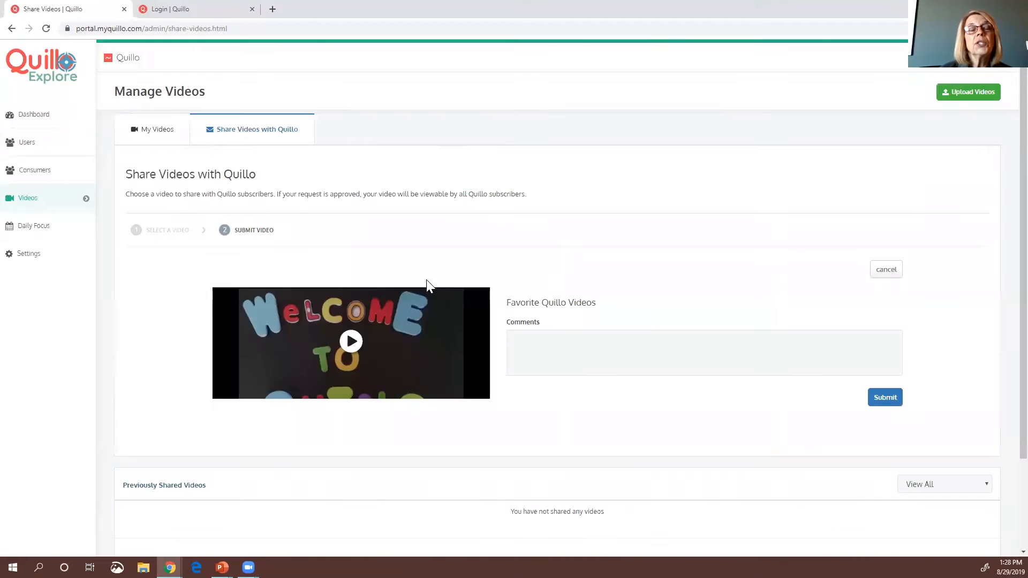
click(578, 342)
text(I thought Quillo would like to see this!)
click(885, 399)
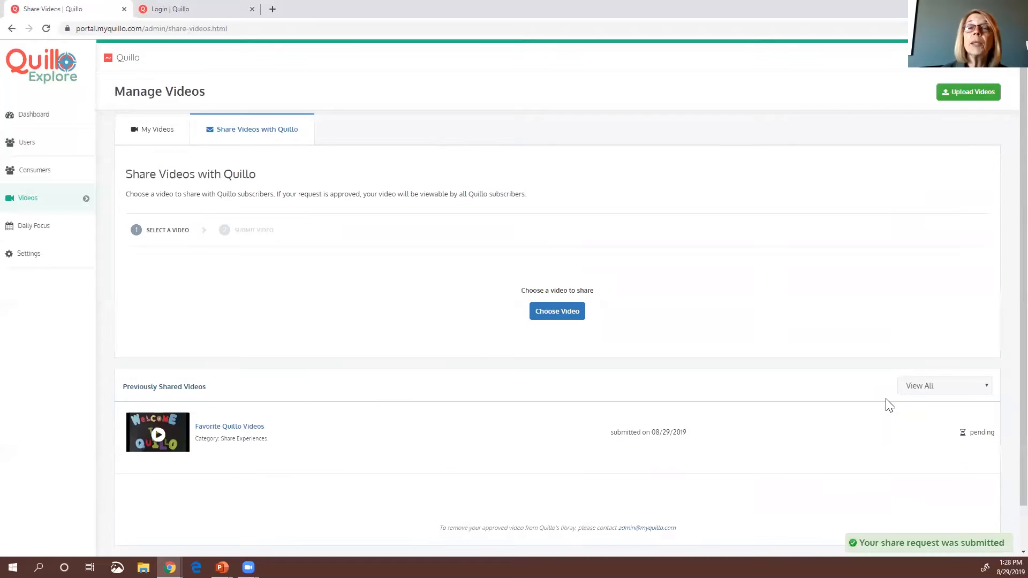
scroll(674, 452, down, 2)
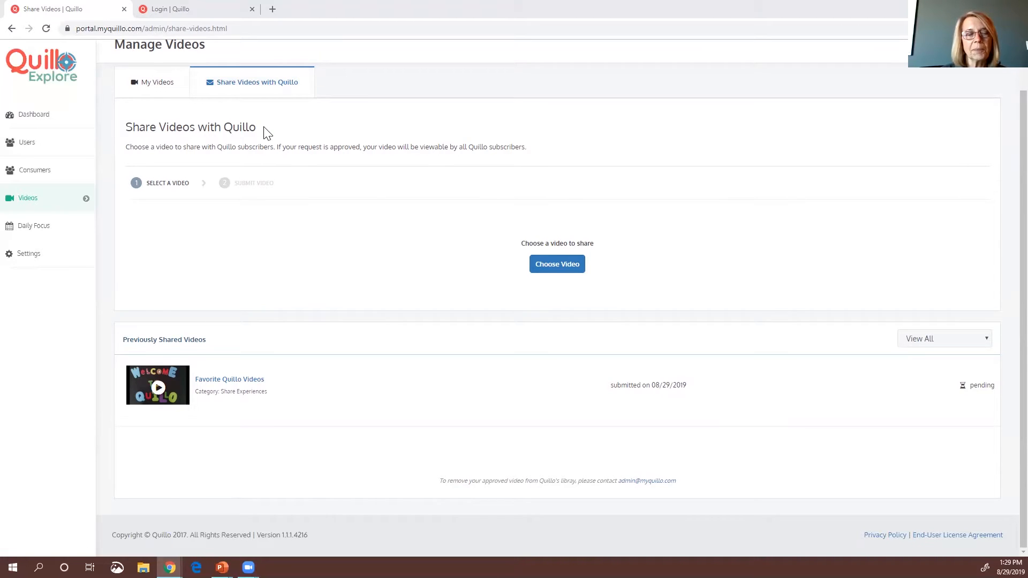
scroll(264, 130, up, 1)
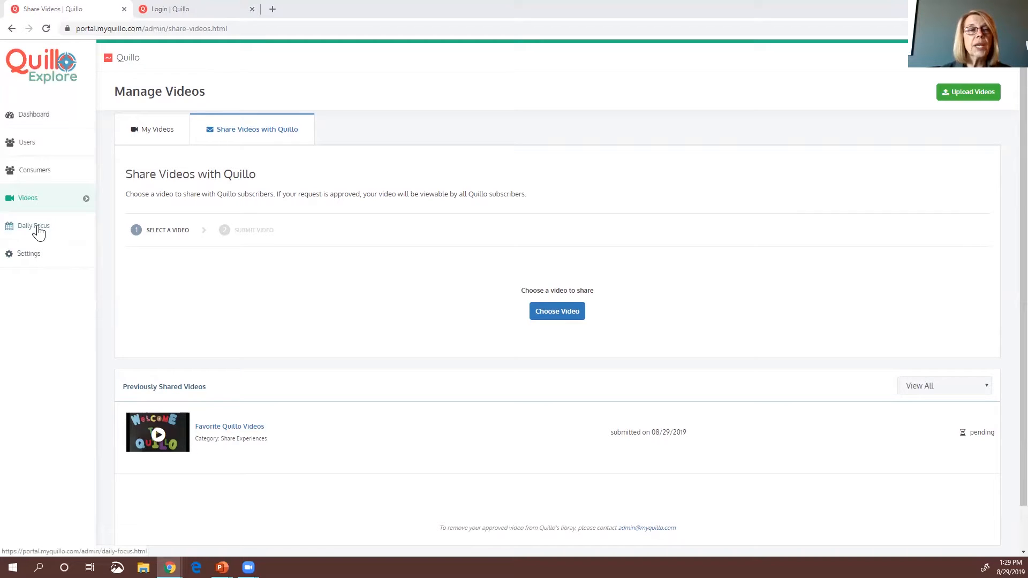
Start a custom Daily Focus for Aug 29, 2019 and choose the Favorite Quillo Videos video for it.
click(37, 231)
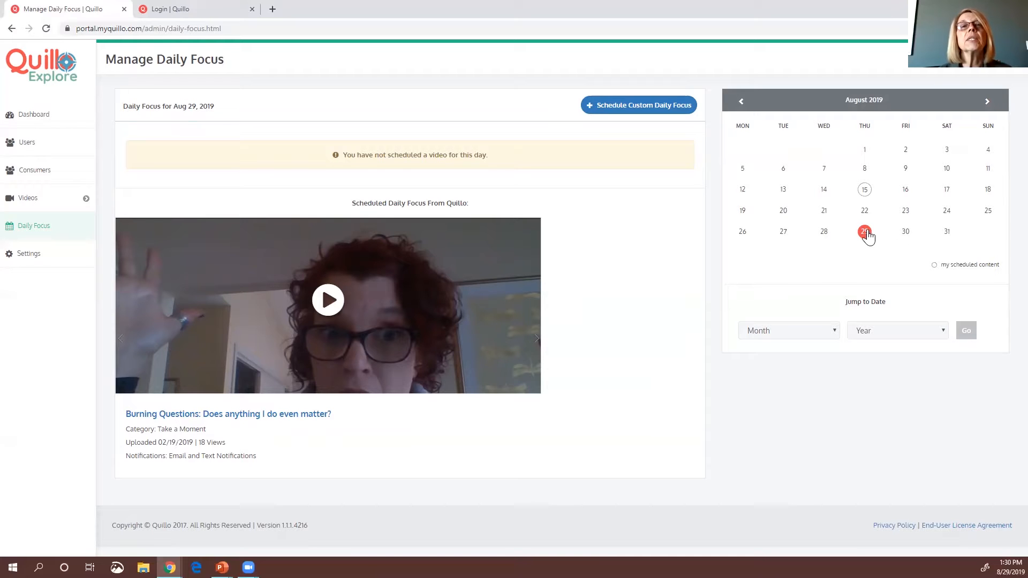
click(624, 114)
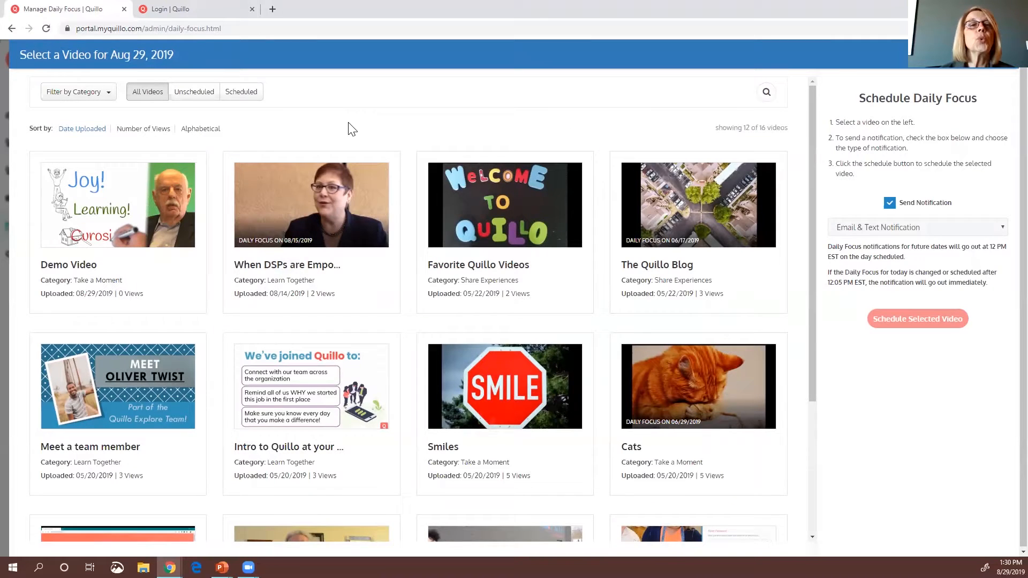
click(503, 251)
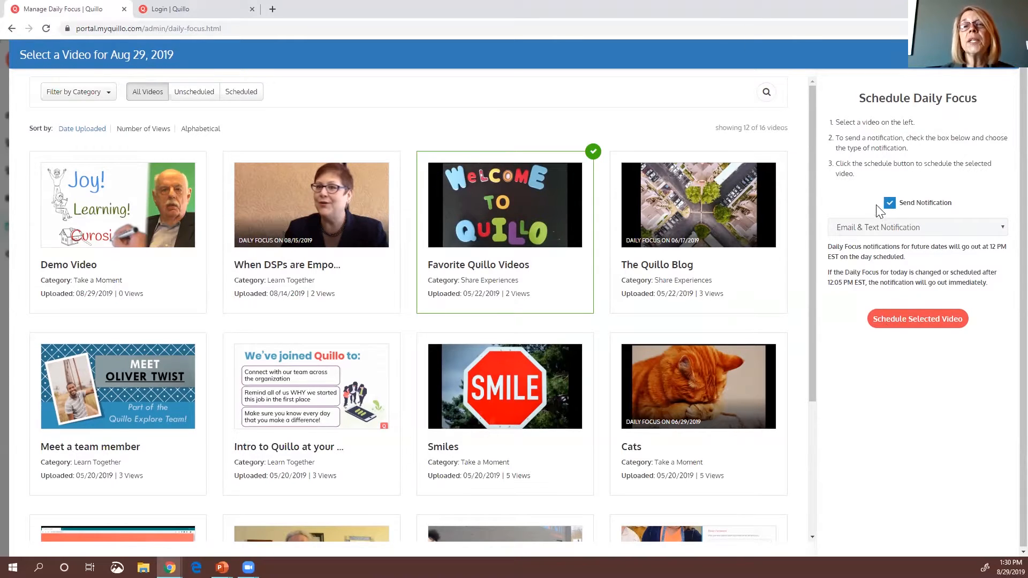
Switch Send Notification off and back on, and look at the notification type choices.
click(889, 204)
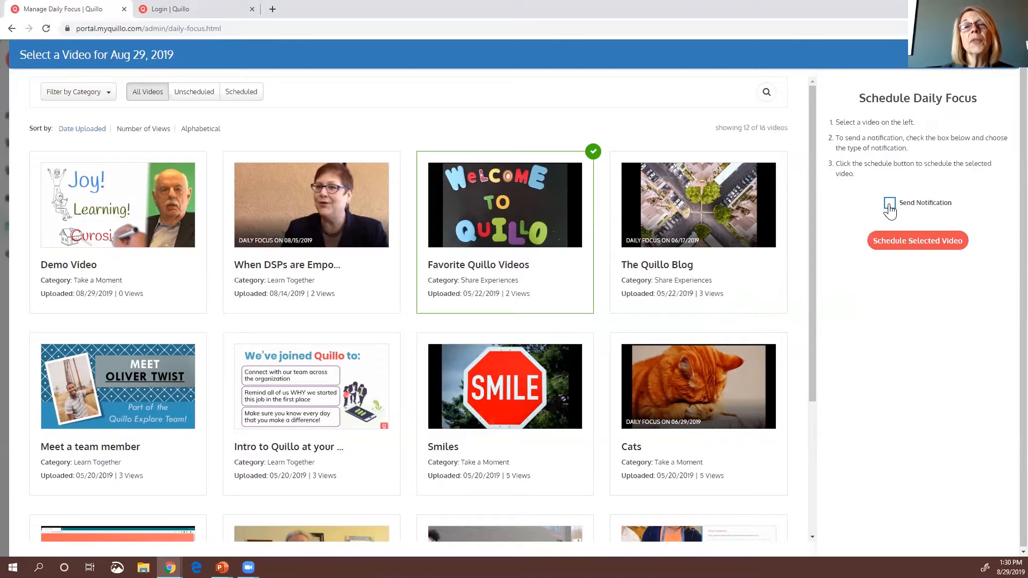
click(890, 206)
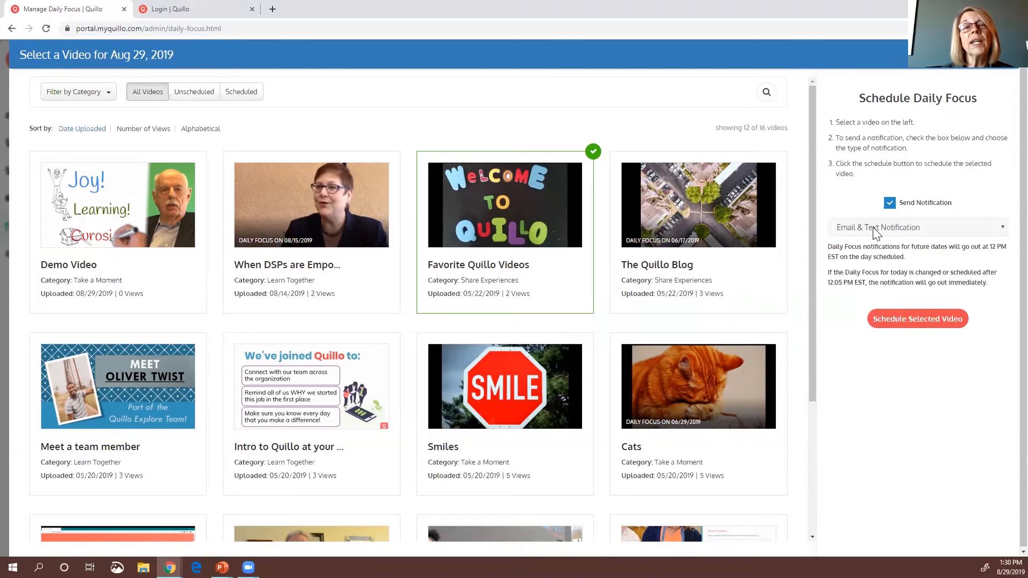
click(874, 228)
click(873, 227)
click(860, 203)
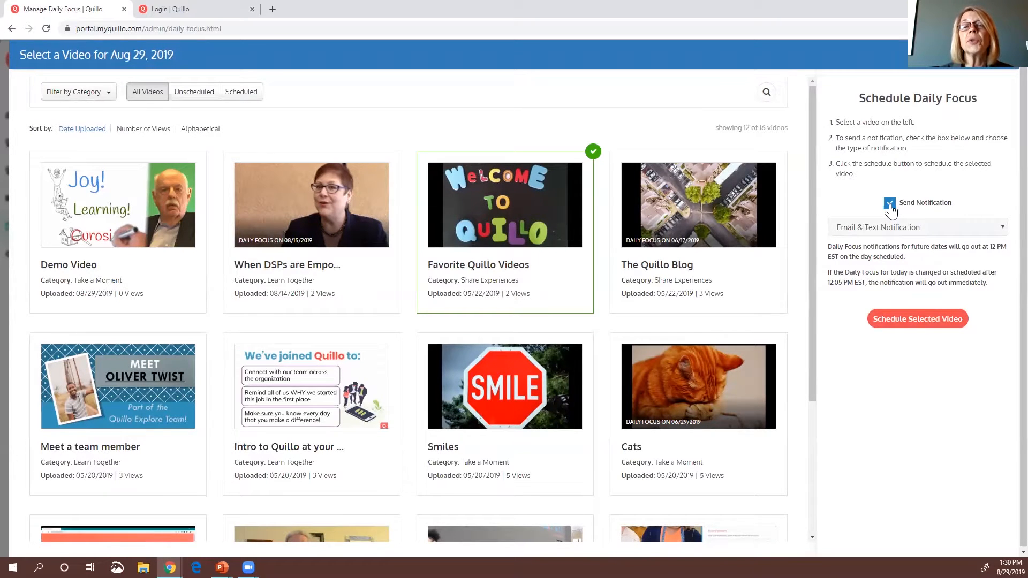
Choose Email & Text Notification as the notification type and schedule the selected video as the Daily Focus.
click(882, 226)
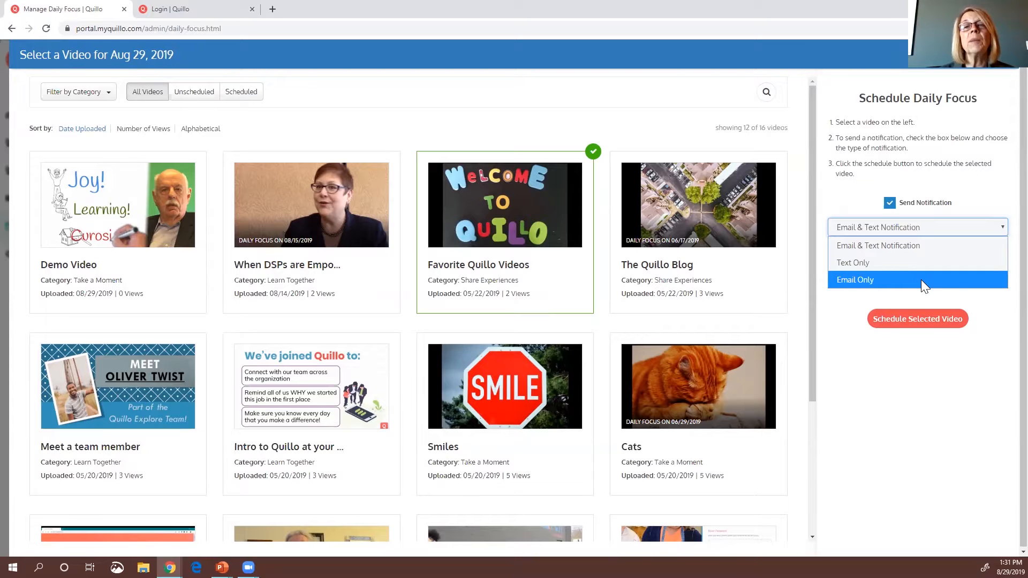
click(908, 246)
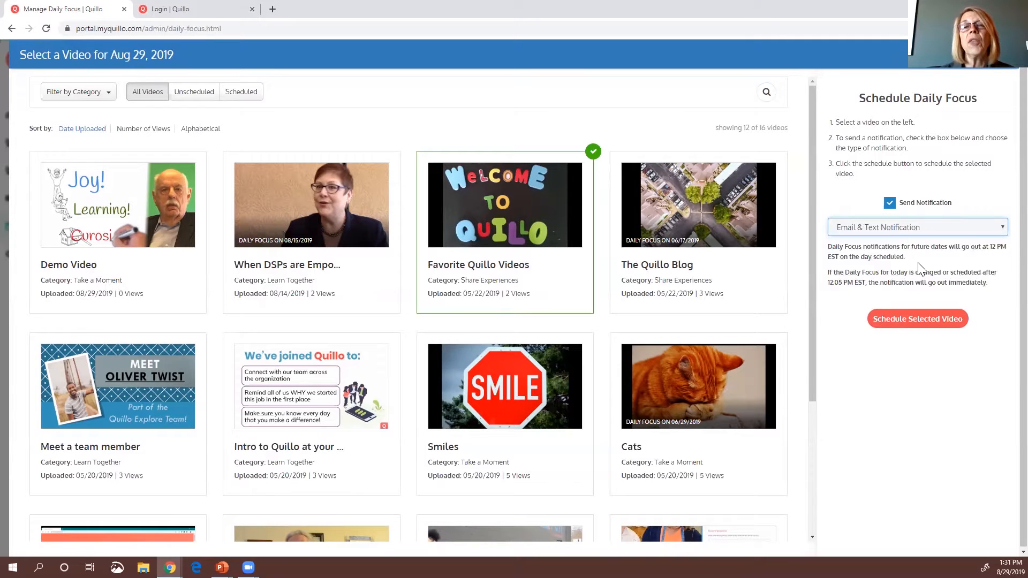
click(909, 320)
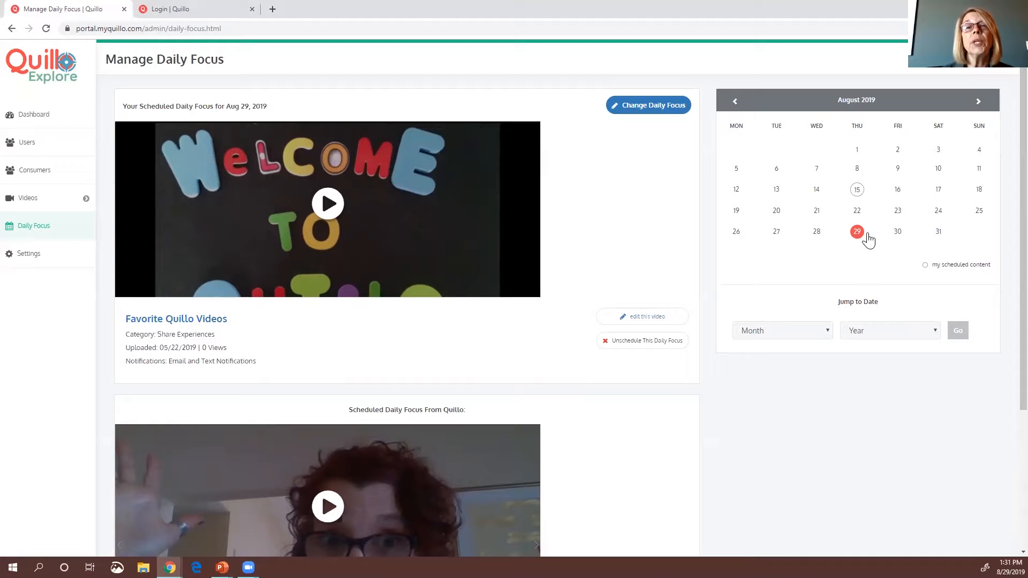
Start a custom Daily Focus for Sep 18, 2019 and choose the Meet a team member video for it.
click(978, 101)
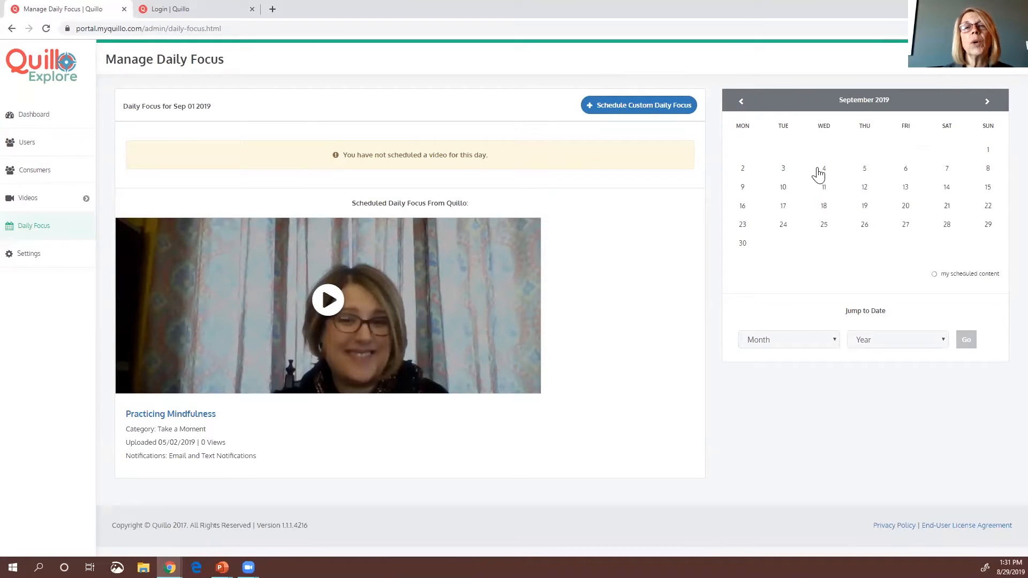
click(823, 209)
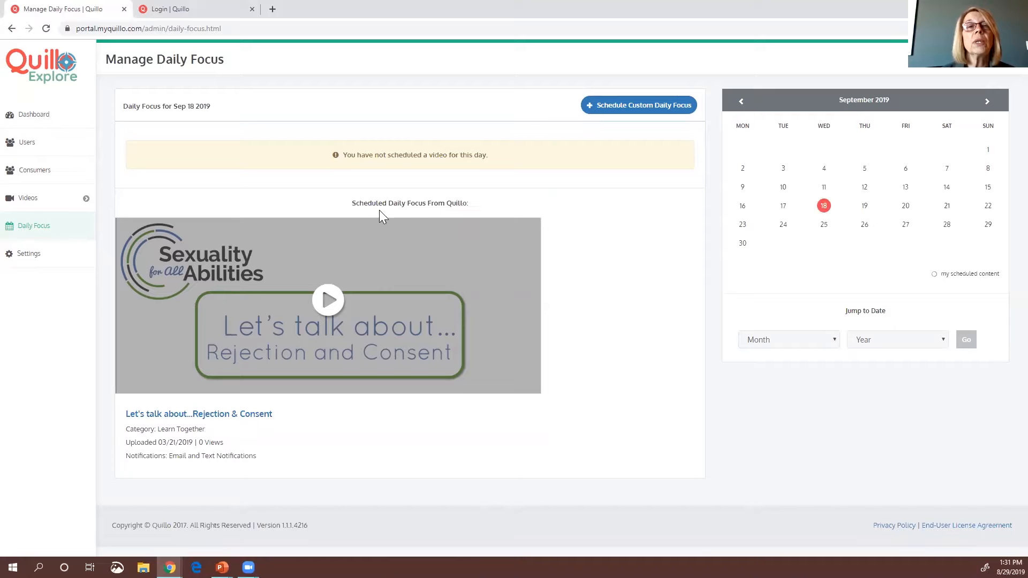
click(603, 107)
click(326, 221)
scroll(327, 221, down, 1)
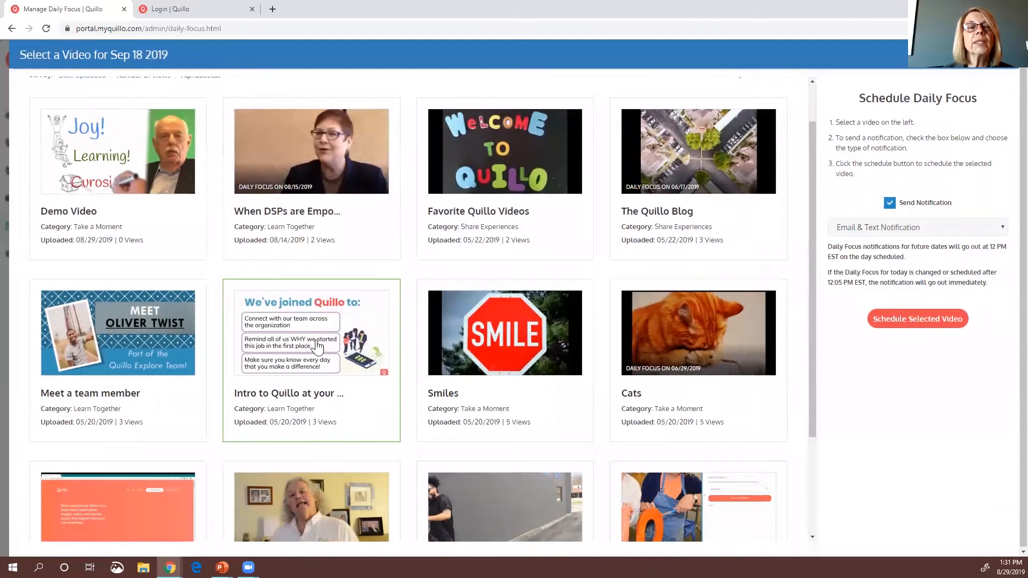
click(157, 354)
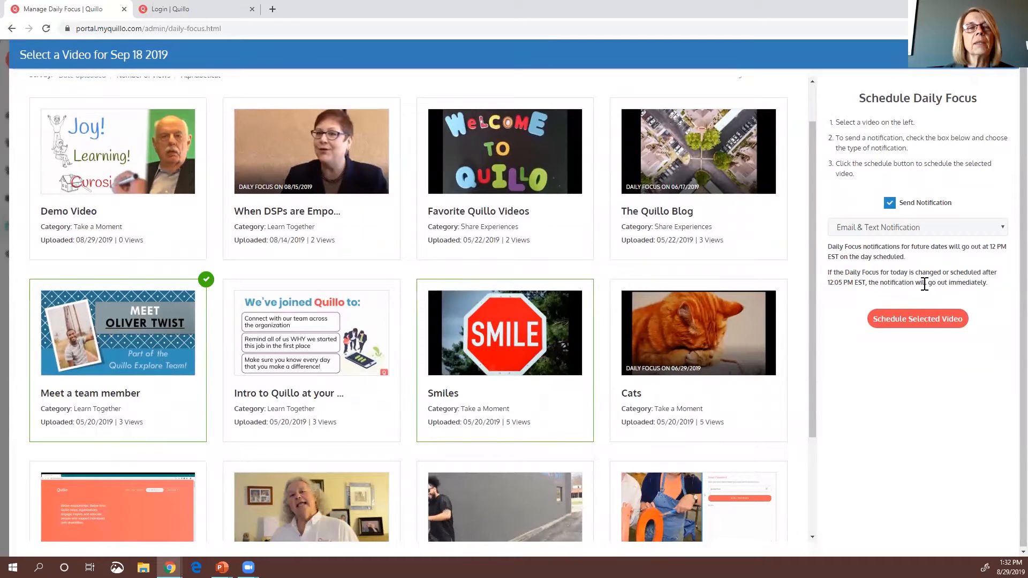
Set the notification type to Text Only and schedule the selected video as the Daily Focus.
click(899, 228)
click(894, 262)
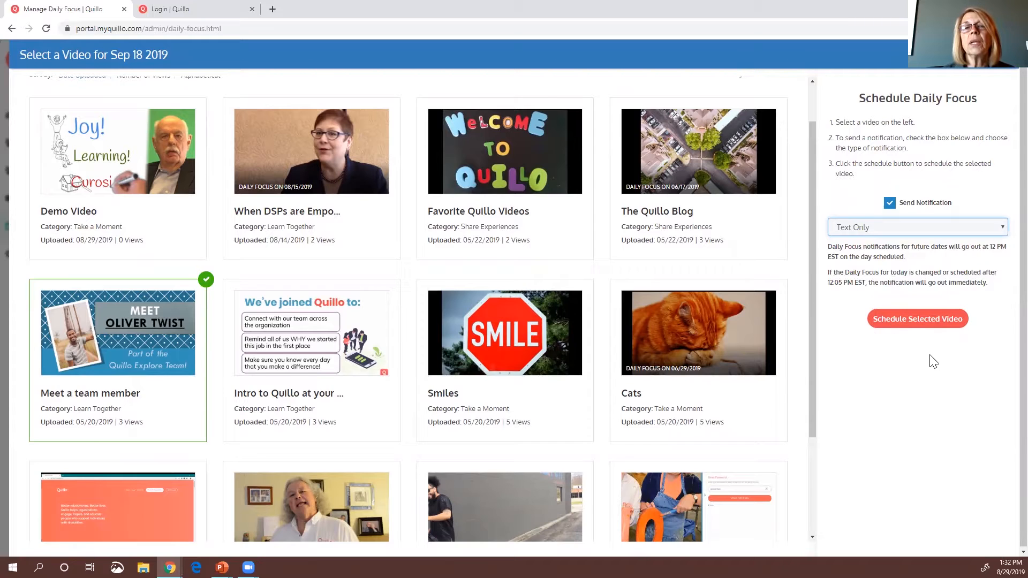
click(903, 326)
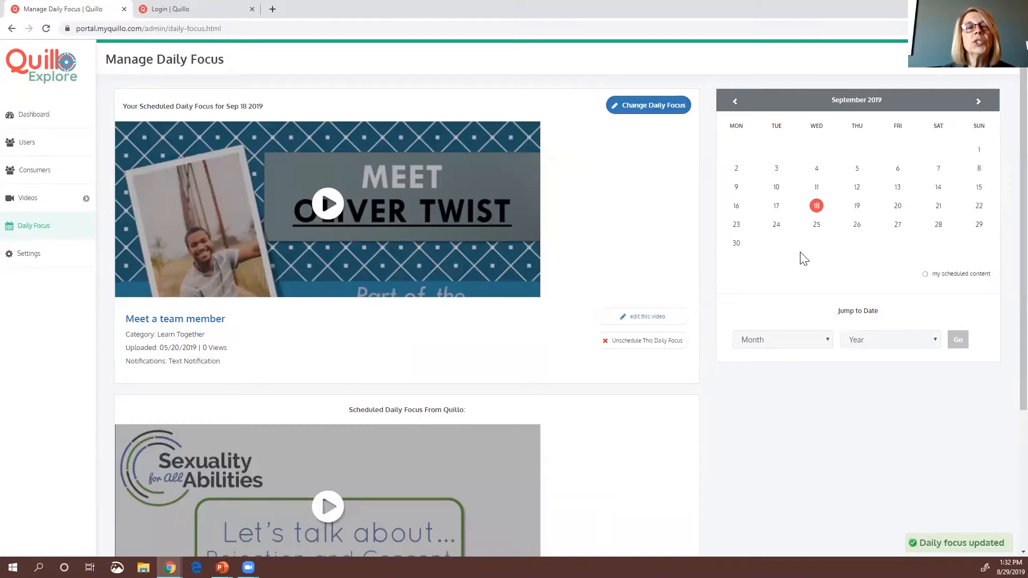
Review the custom Daily Focus for Sep 18, 2019 together with the one scheduled by Quillo for that day.
click(776, 189)
click(824, 209)
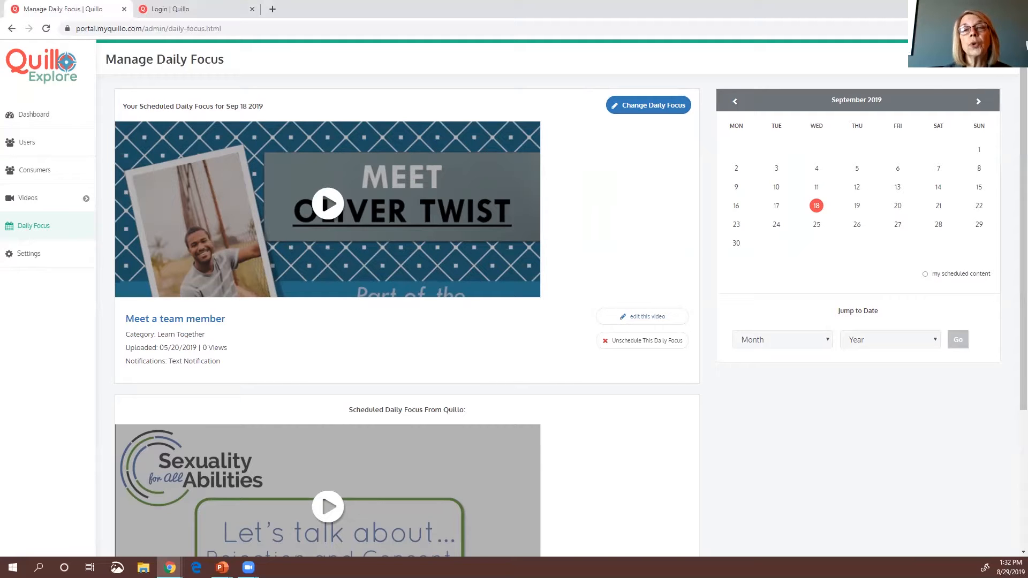
scroll(750, 403, down, 1)
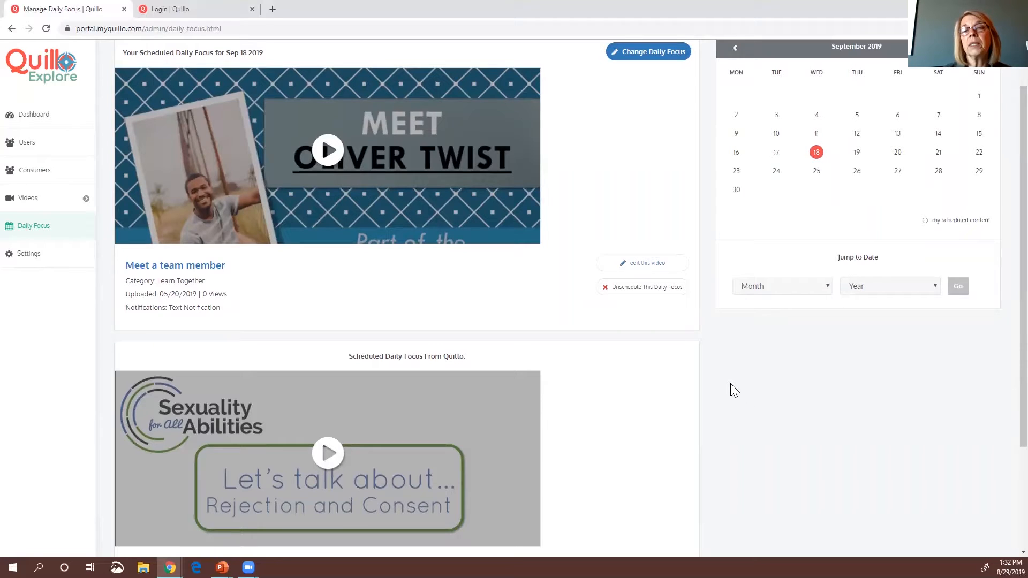
scroll(727, 384, down, 1)
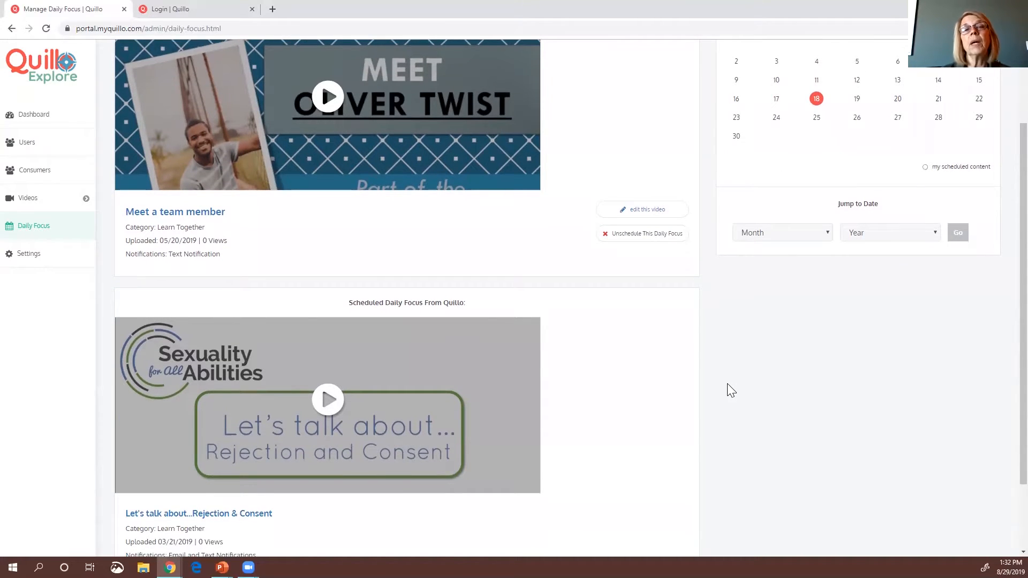
scroll(727, 384, down, 1)
scroll(727, 384, up, 3)
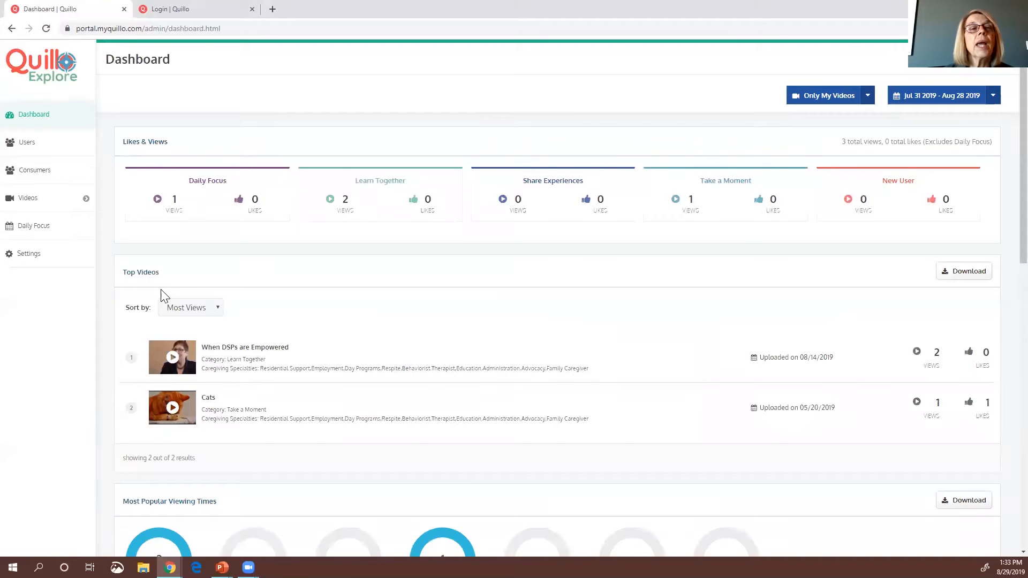
Look at the sorting choices for the dashboard's Top Videos list without changing the order.
click(217, 309)
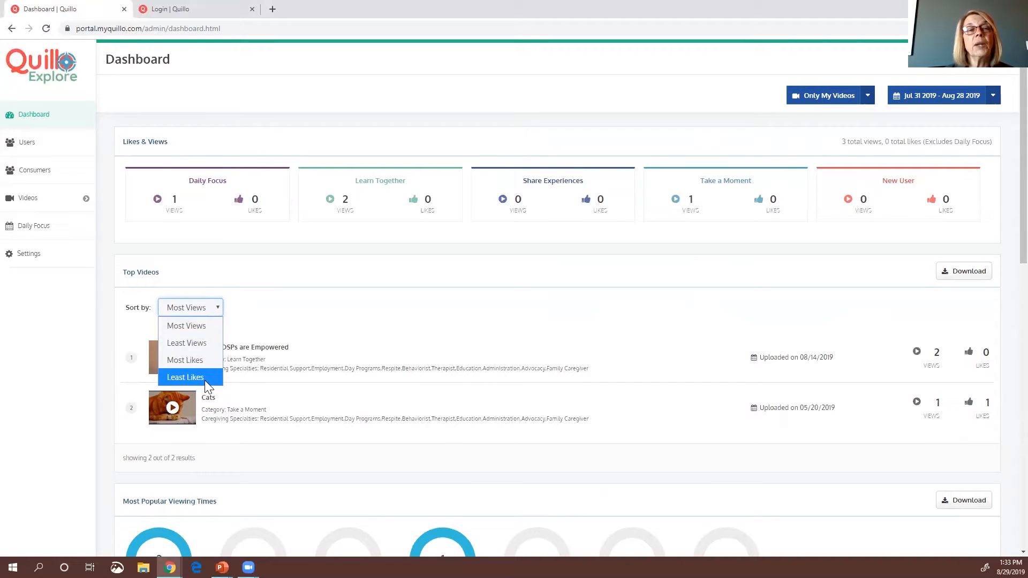
click(274, 302)
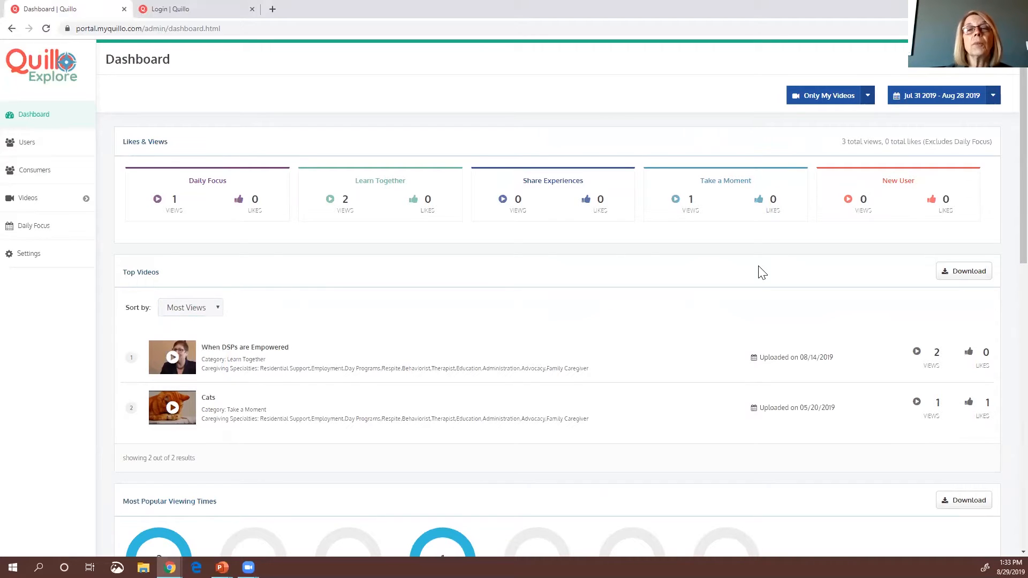
Switch the dashboard's video filter through Quillo & My Videos, Only Quillo Videos and Only My Videos, and leave it on Quillo & My Videos.
click(868, 96)
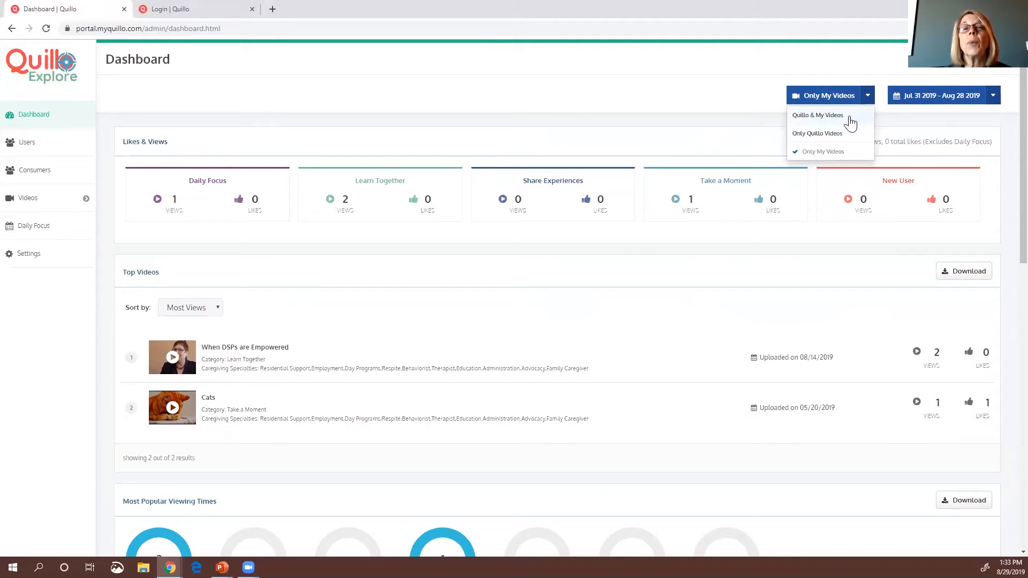
click(817, 115)
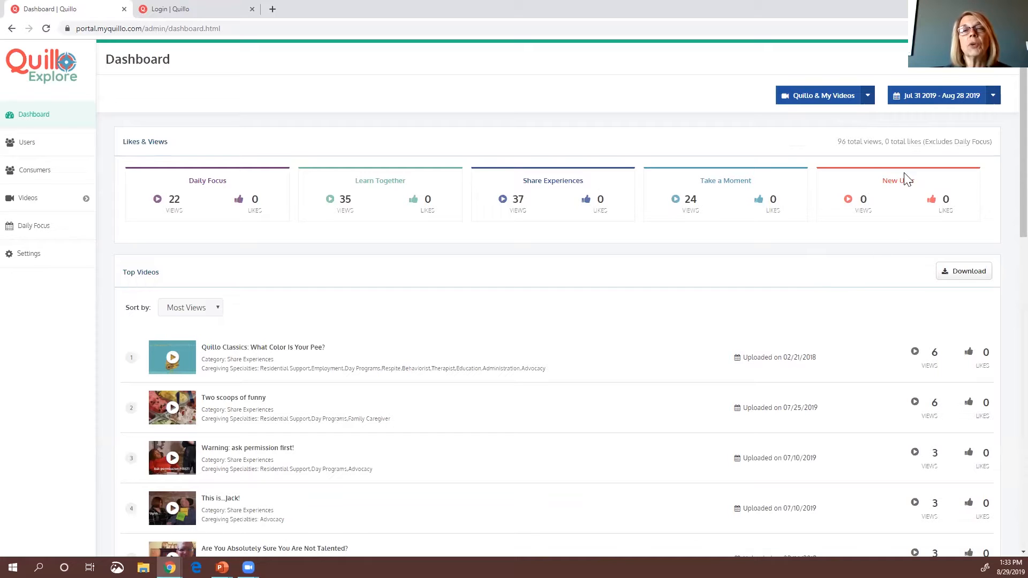
click(868, 96)
click(839, 138)
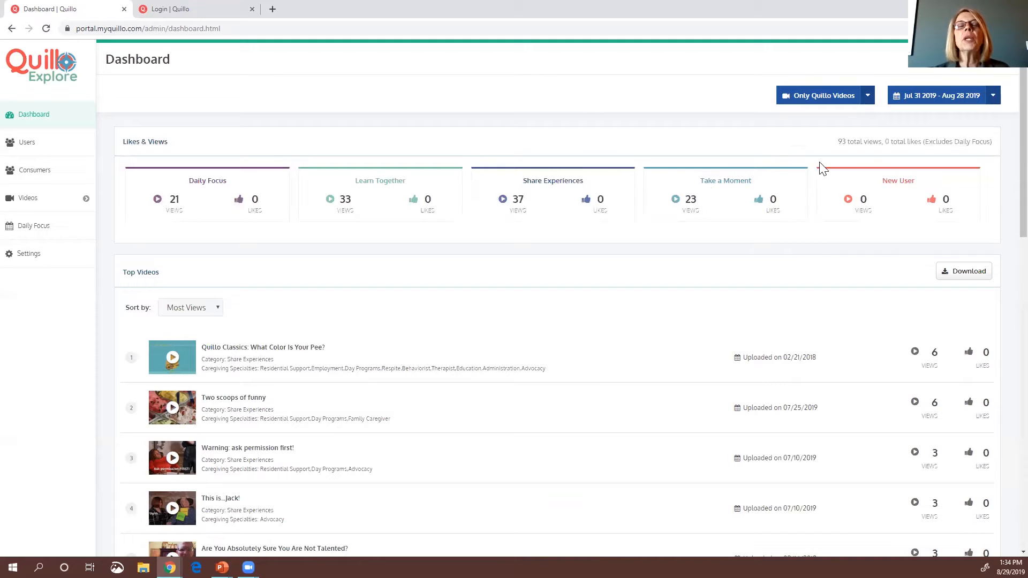
click(848, 100)
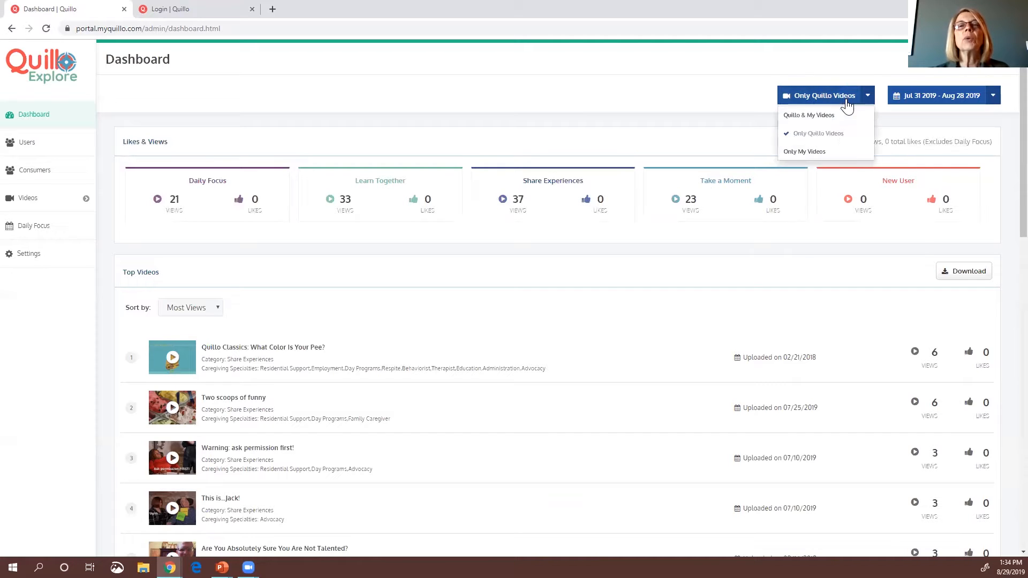
click(810, 153)
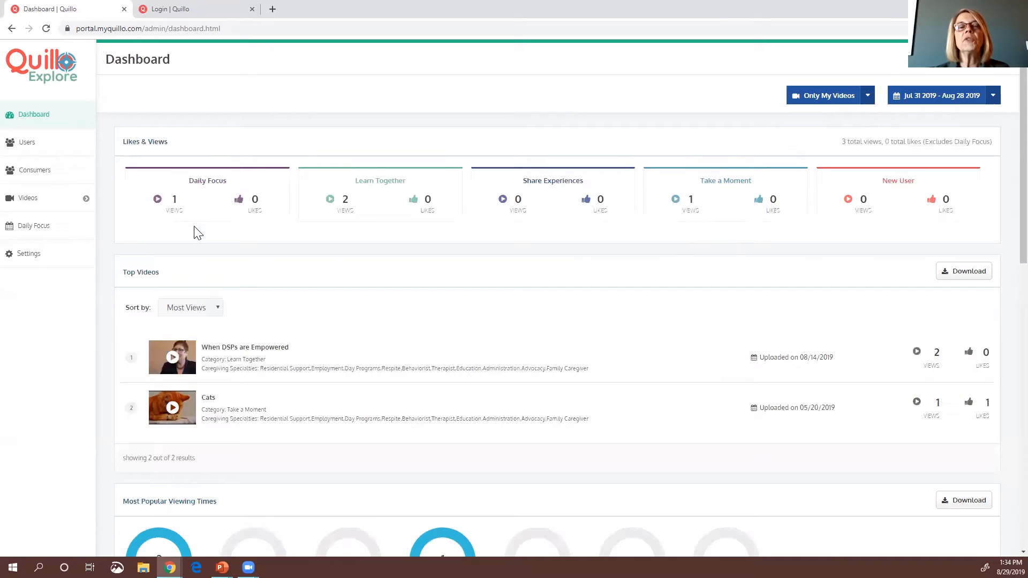
click(837, 102)
click(825, 117)
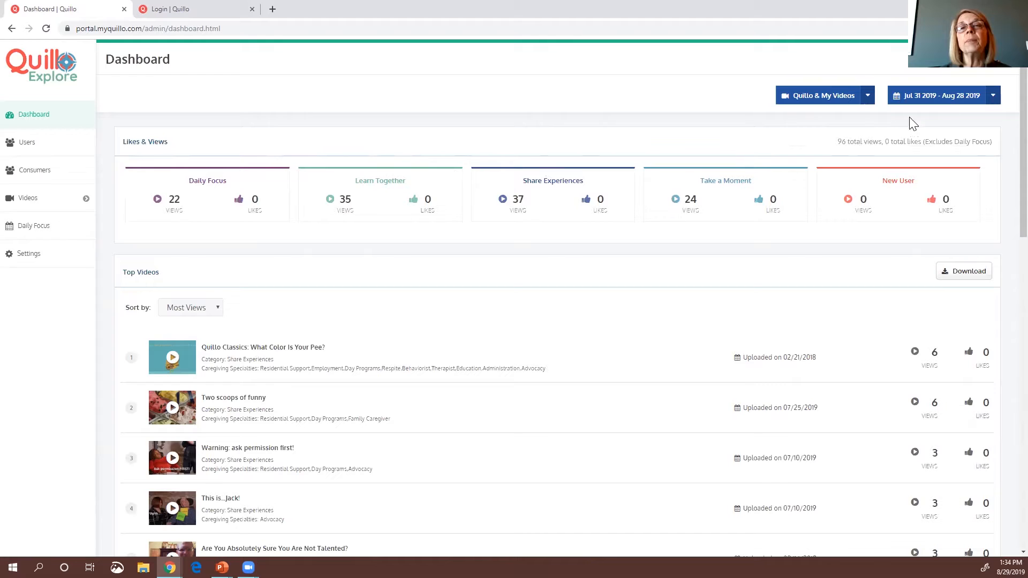
Begin a custom date range for the dashboard statistics with January 1, 2019 as the start date.
click(995, 102)
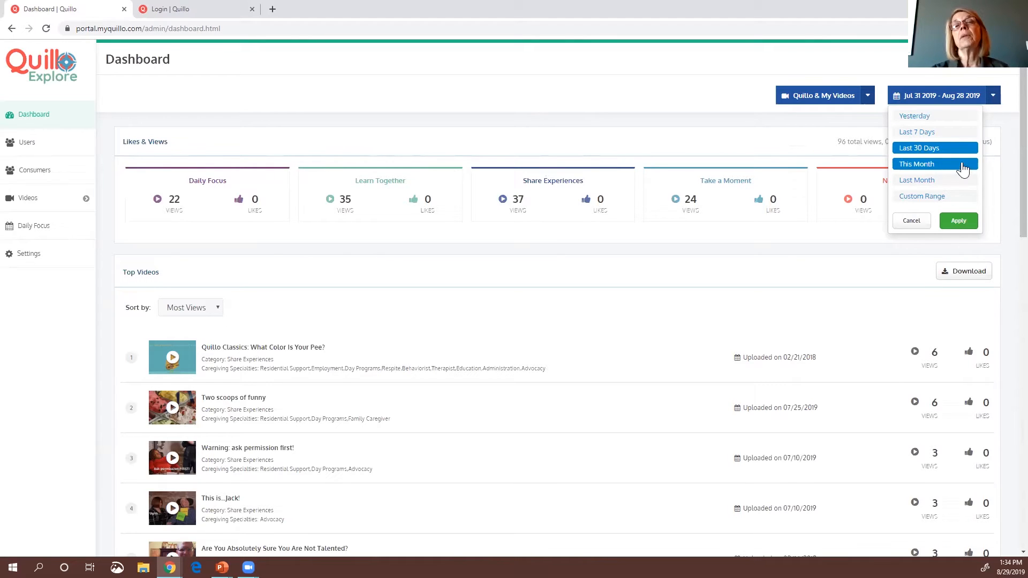
click(944, 196)
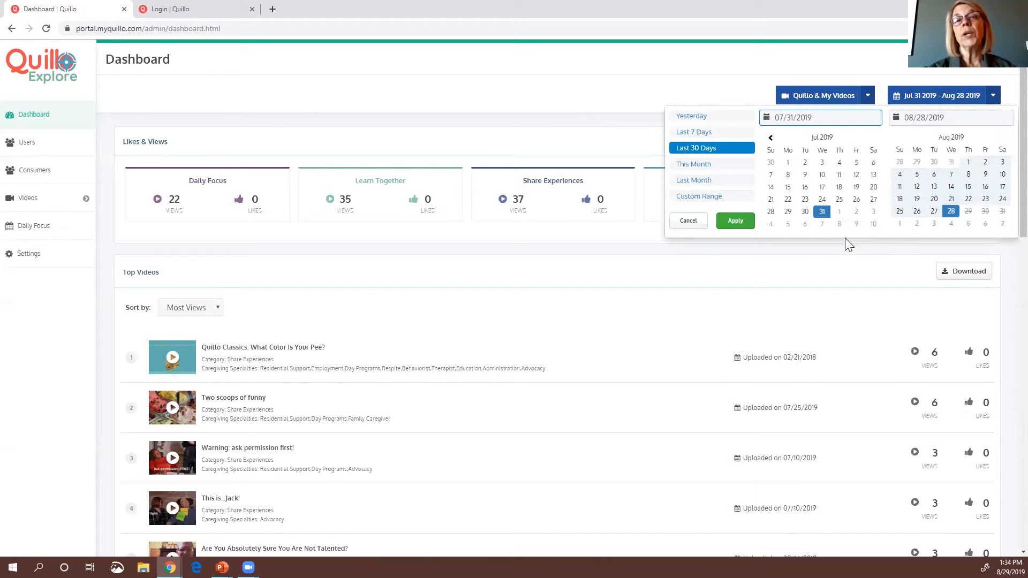
click(788, 163)
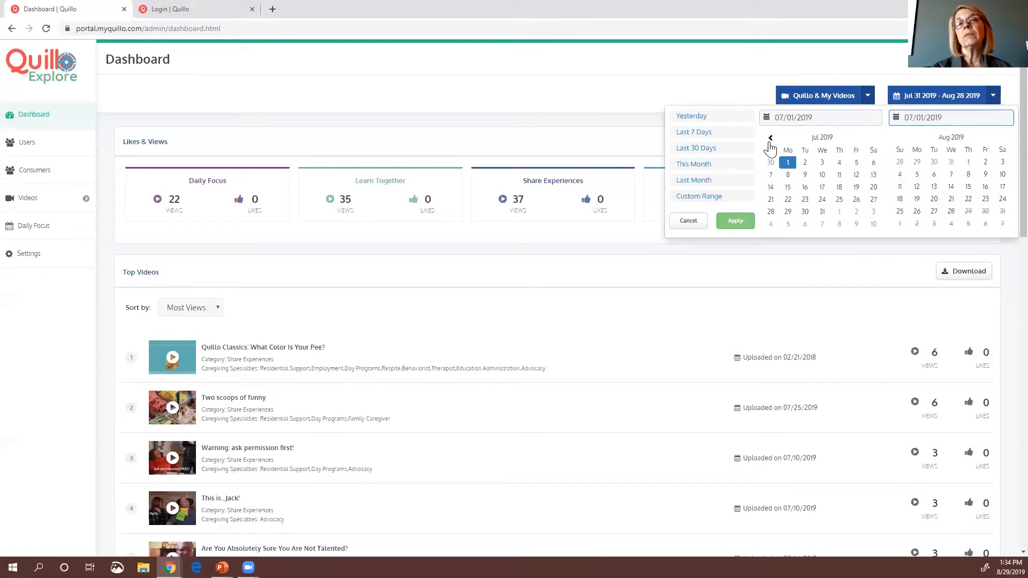
click(769, 140)
click(769, 139)
click(769, 139)
click(769, 139)
click(769, 140)
click(769, 139)
click(805, 163)
click(805, 163)
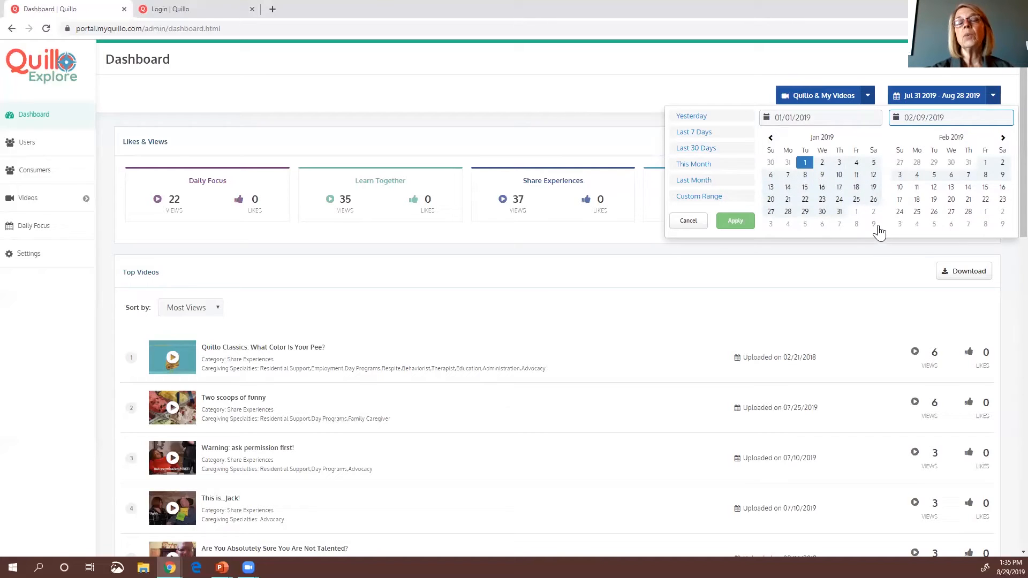
Set the date range's end to June 30, 2019 and apply the range to the dashboard.
click(1003, 138)
click(1003, 138)
click(1003, 139)
click(1003, 138)
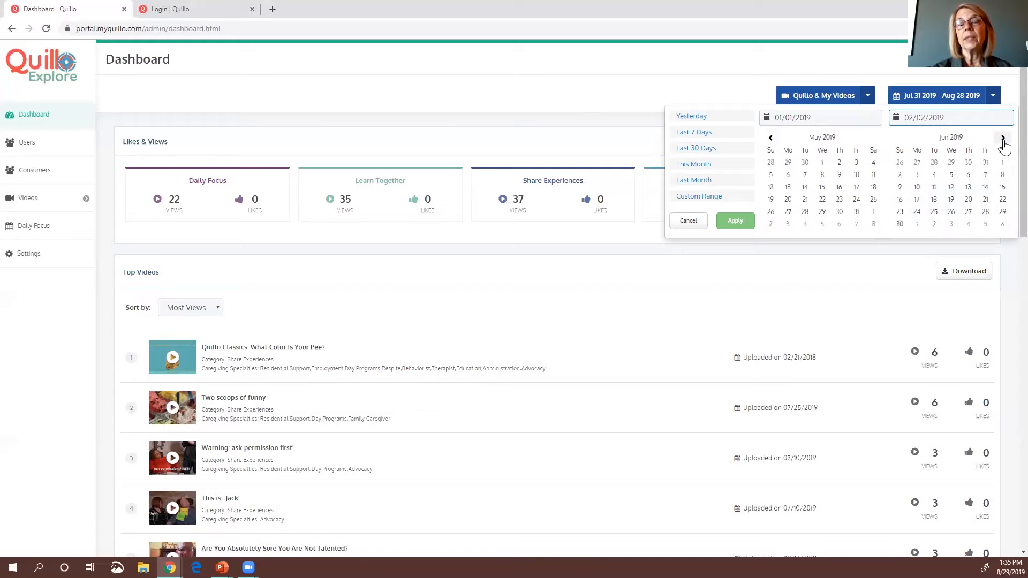
click(898, 225)
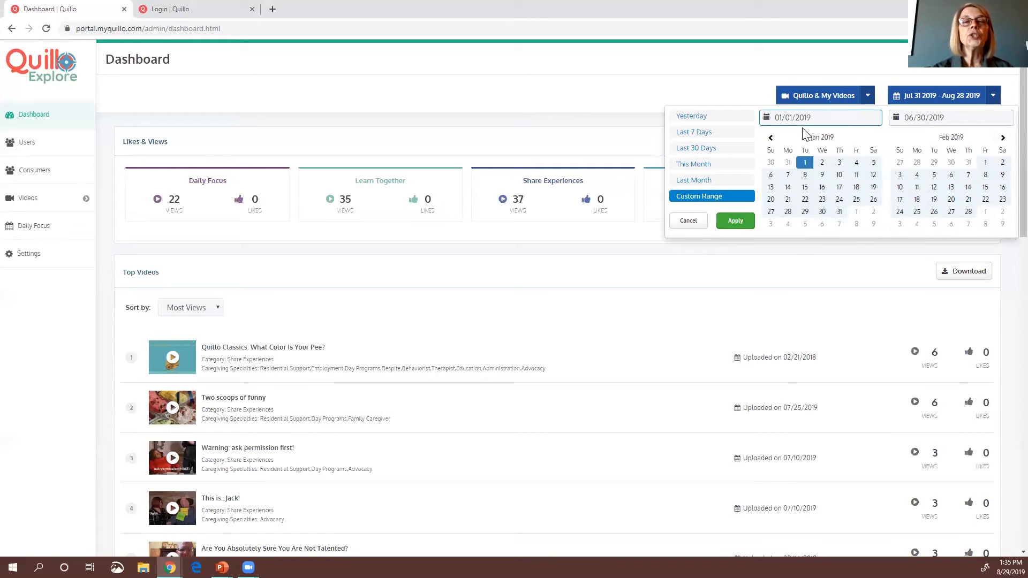
click(728, 227)
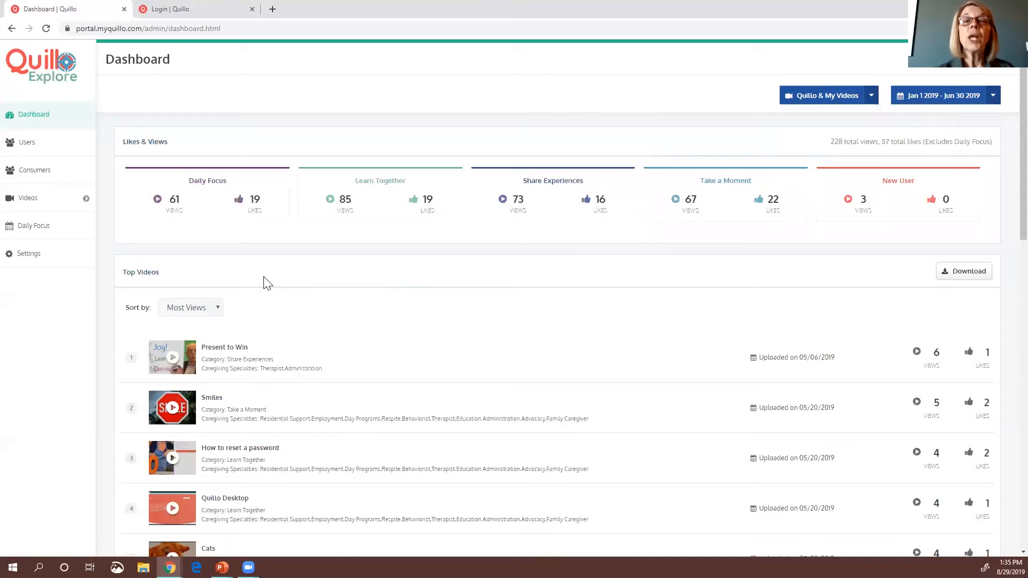
Examine the Most Popular Viewing Times charts, checking the views per time of day for Thursday and Saturday.
scroll(549, 291, down, 4)
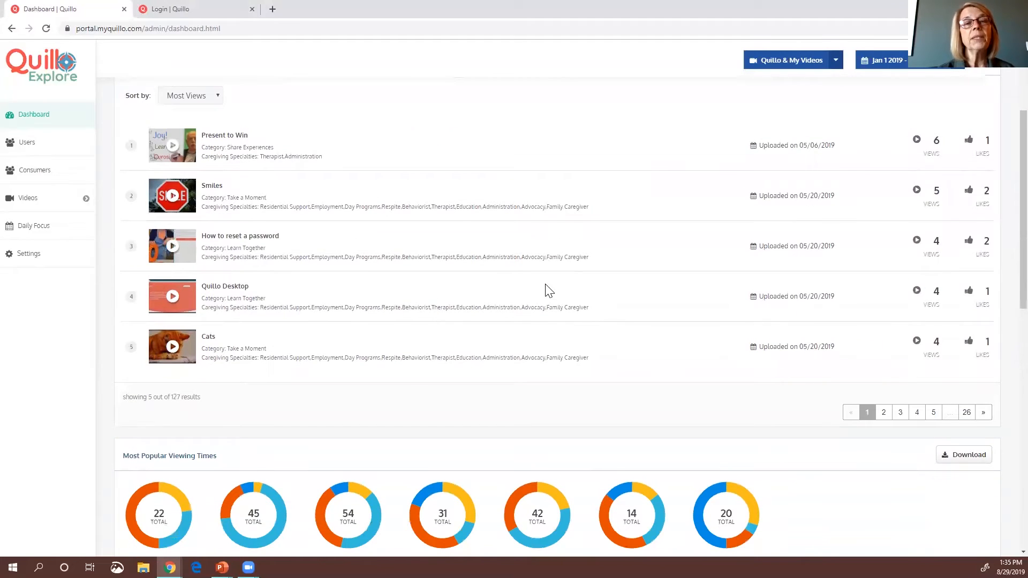
scroll(549, 291, down, 2)
scroll(548, 290, down, 3)
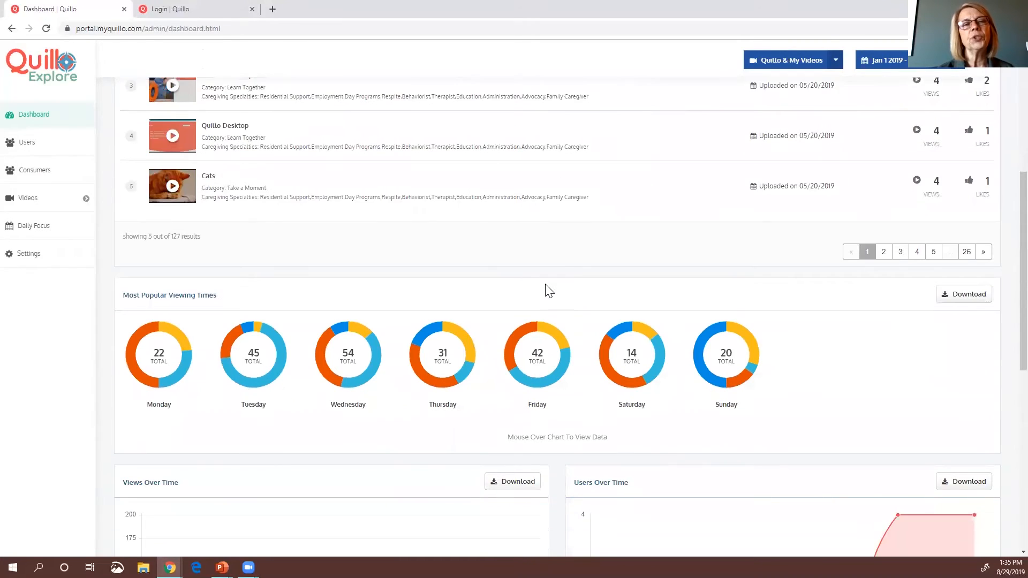
scroll(549, 291, down, 2)
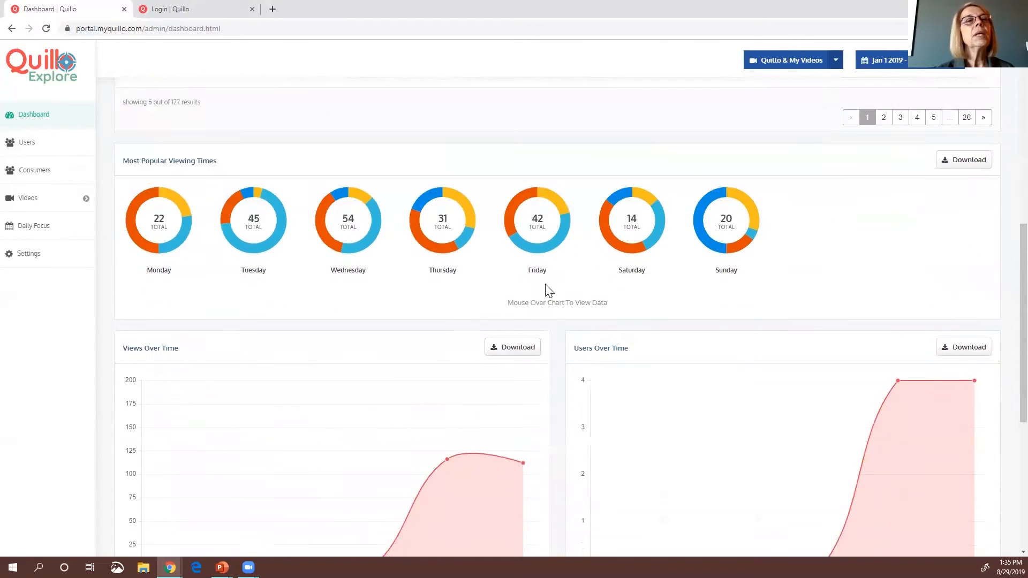
scroll(549, 291, up, 1)
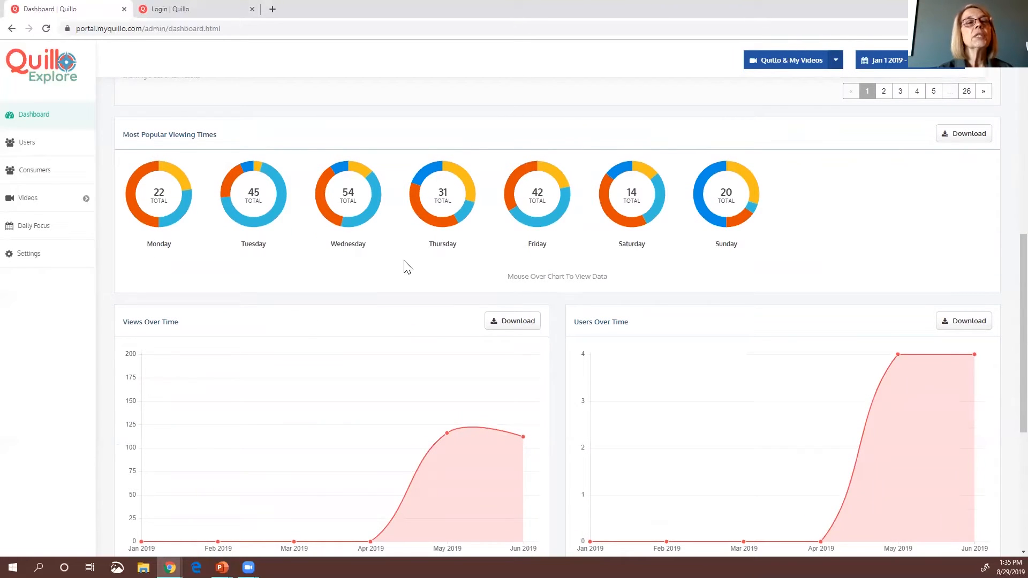
mouse_move(469, 217)
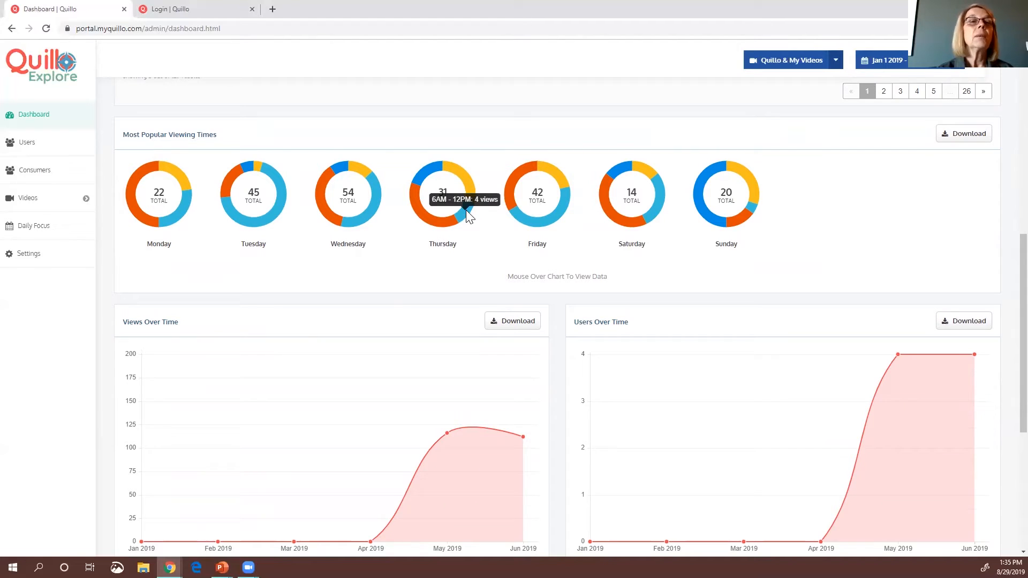
mouse_move(429, 220)
mouse_move(428, 172)
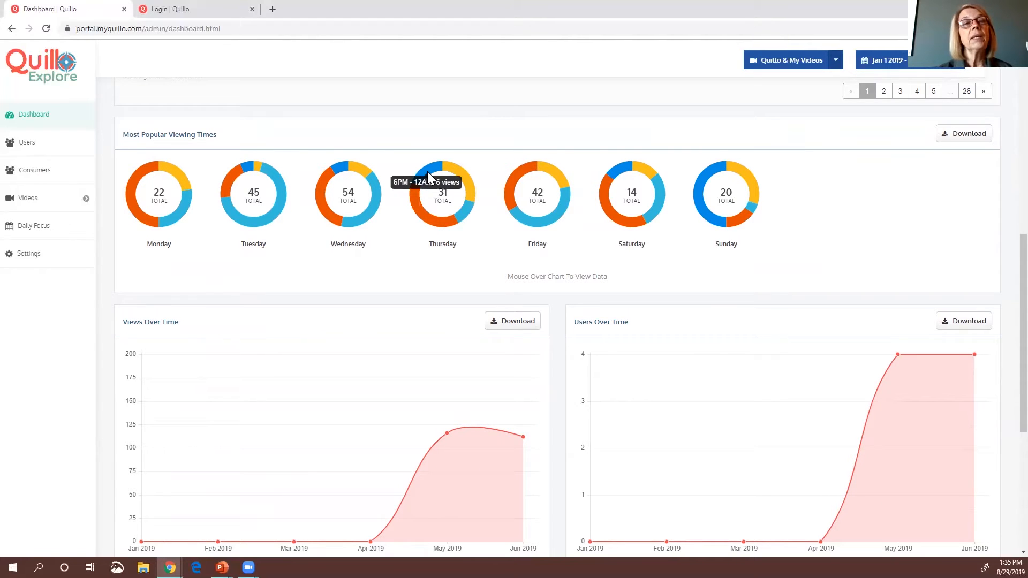
mouse_move(469, 185)
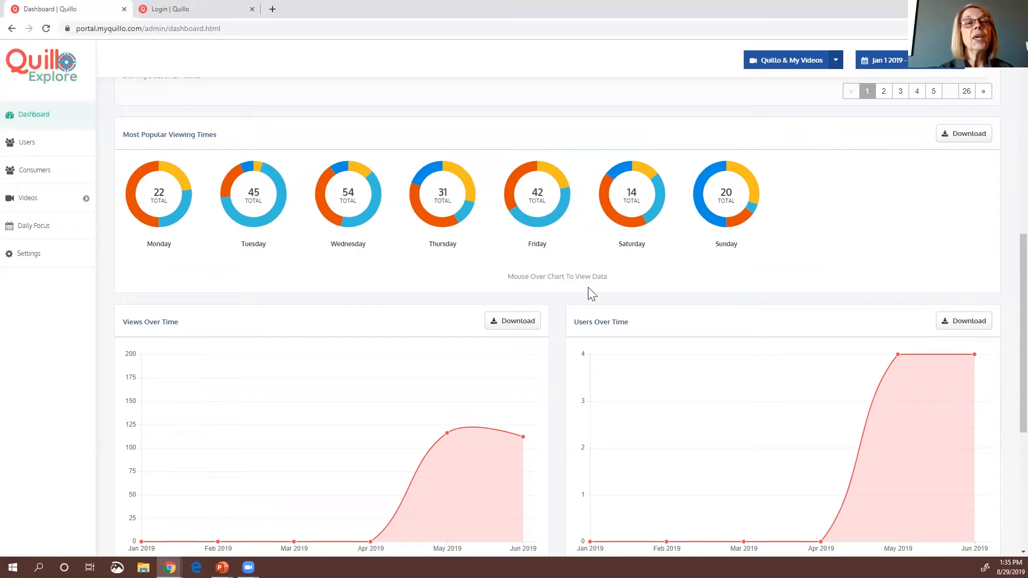
mouse_move(620, 221)
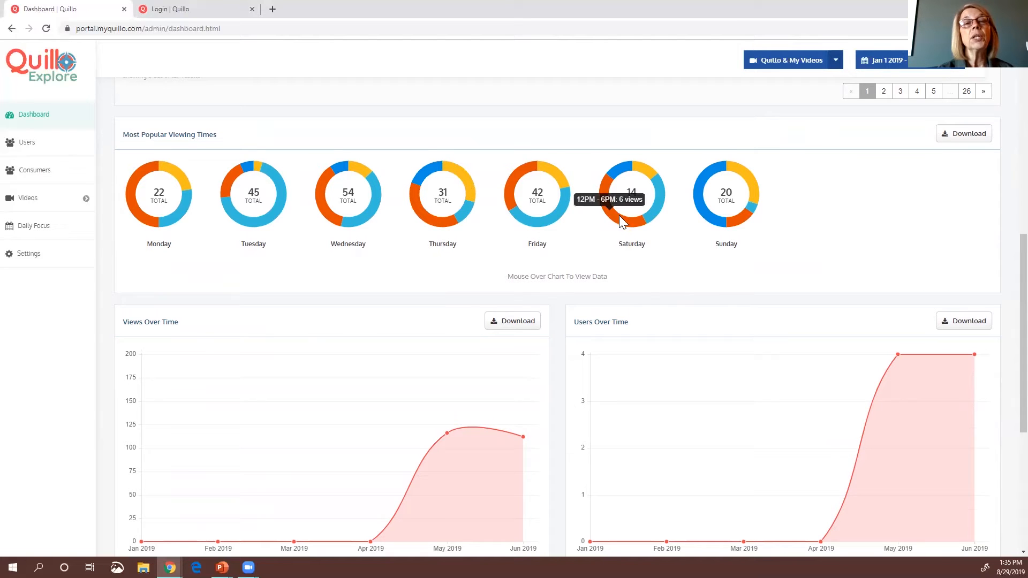
mouse_move(622, 171)
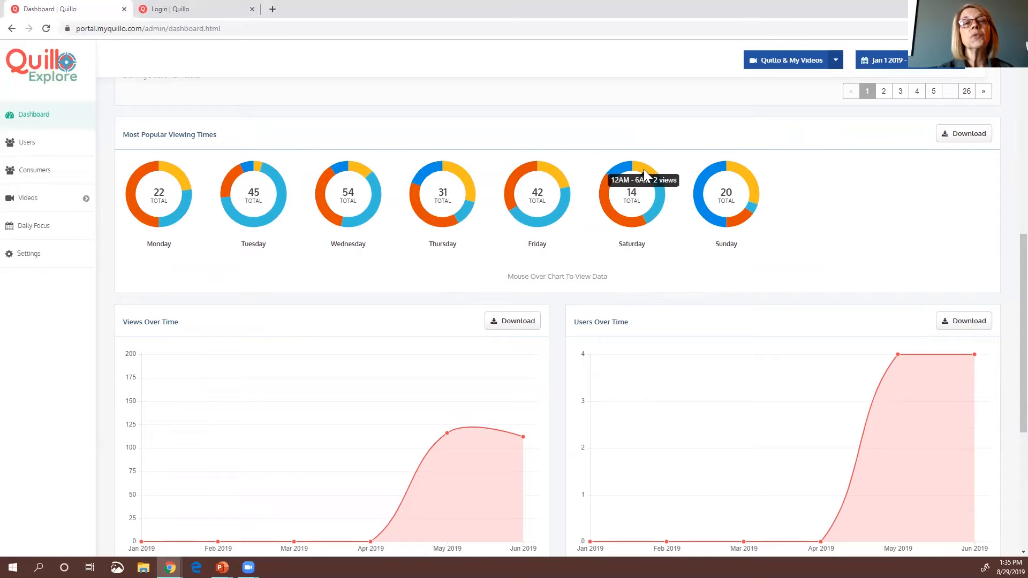
mouse_move(662, 207)
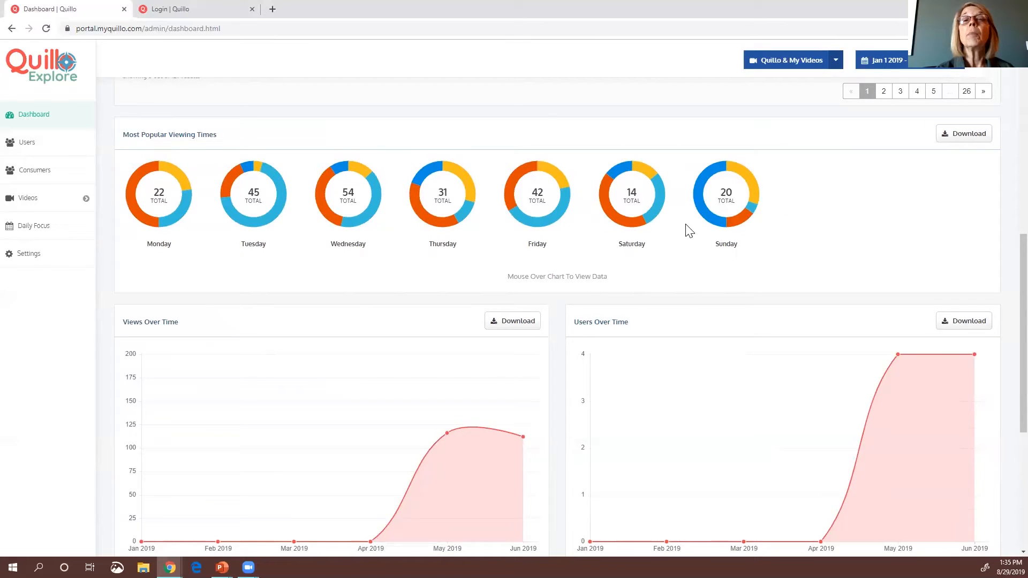
Check the views per time of day in the Sunday chart of Most Popular Viewing Times.
mouse_move(708, 218)
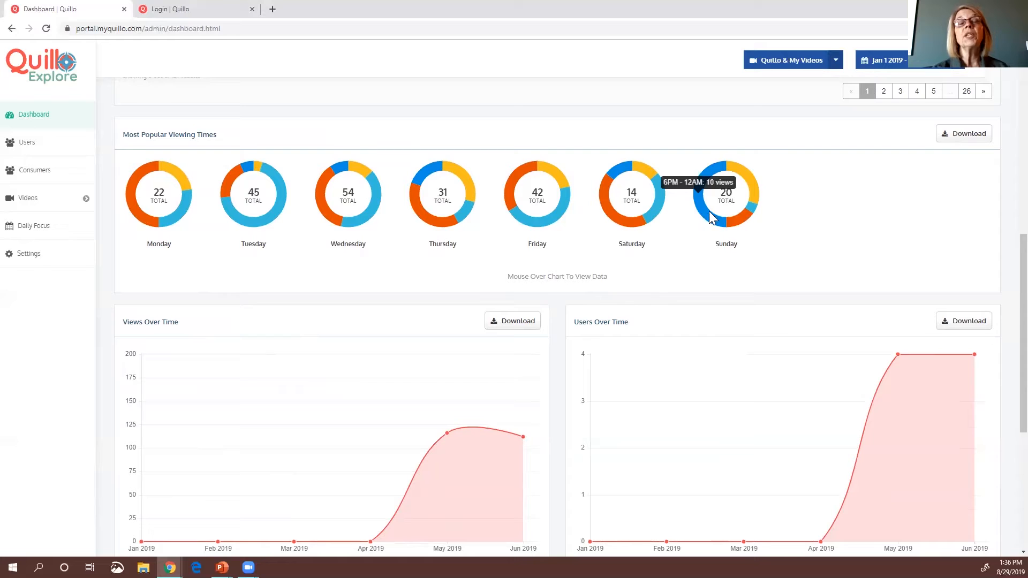
mouse_move(755, 186)
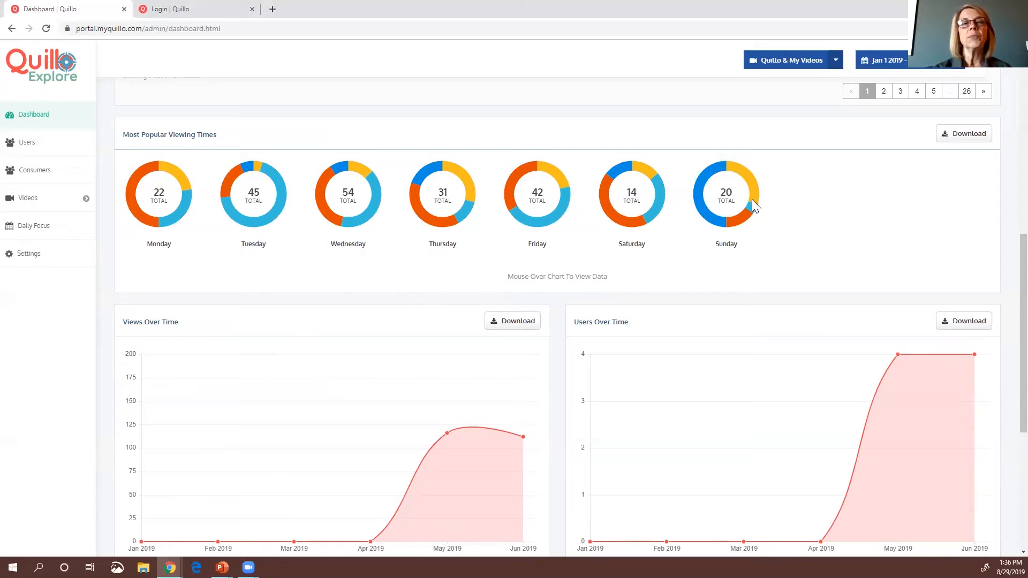
mouse_move(753, 213)
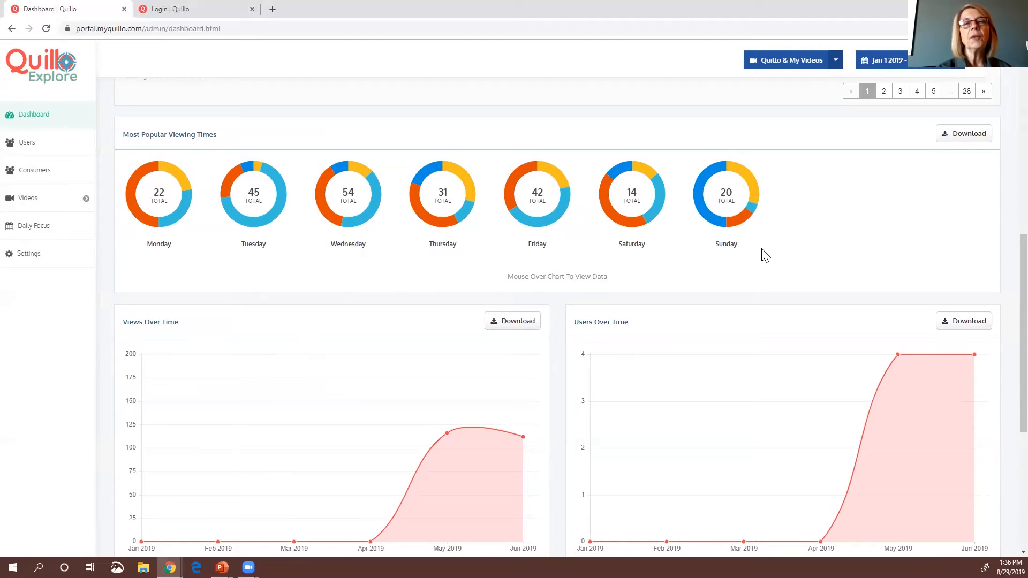
Examine the monthly data points in the Views Over Time and Users Over Time charts.
scroll(765, 255, down, 4)
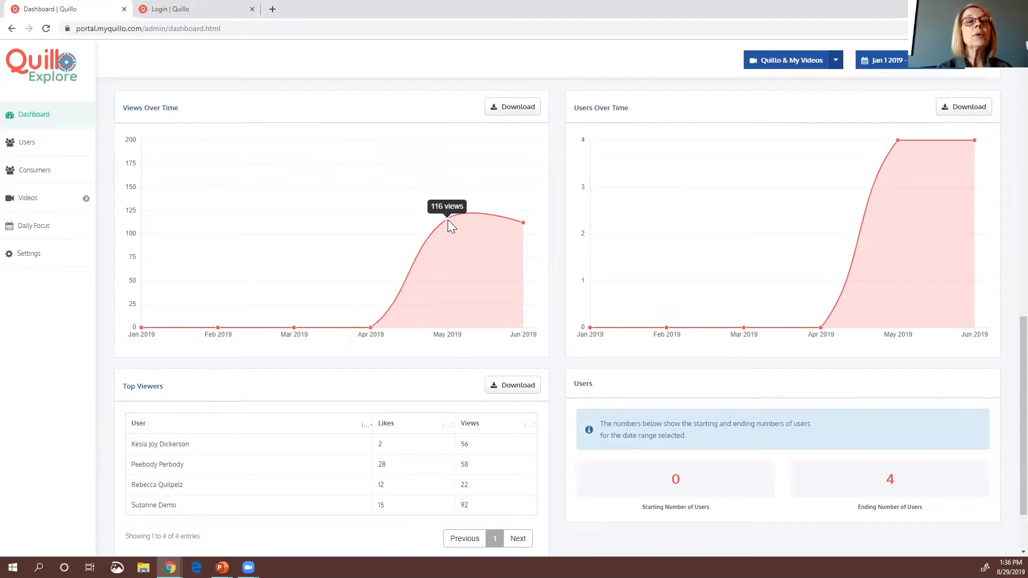
mouse_move(526, 225)
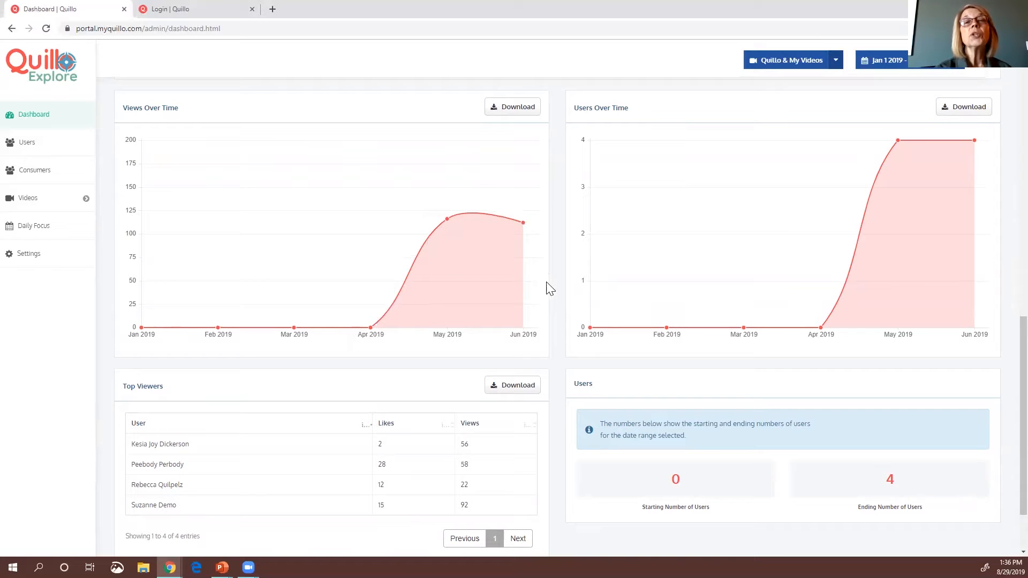
mouse_move(822, 337)
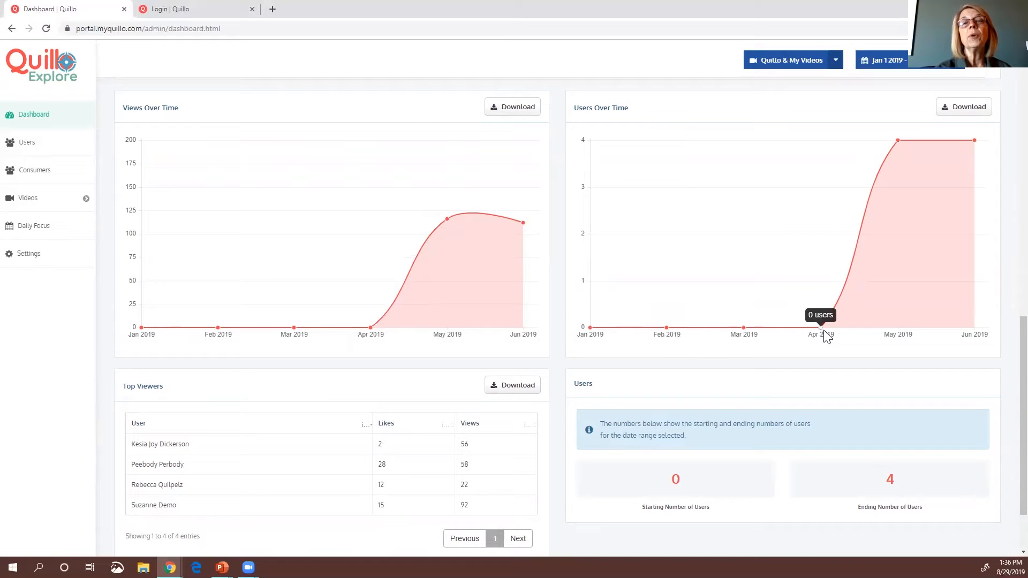
mouse_move(896, 151)
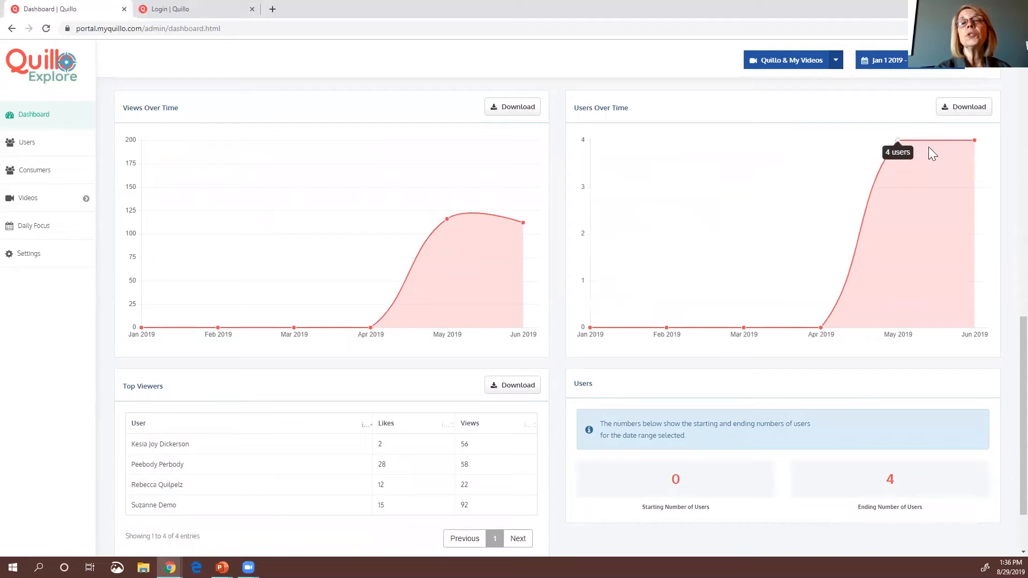
mouse_move(973, 143)
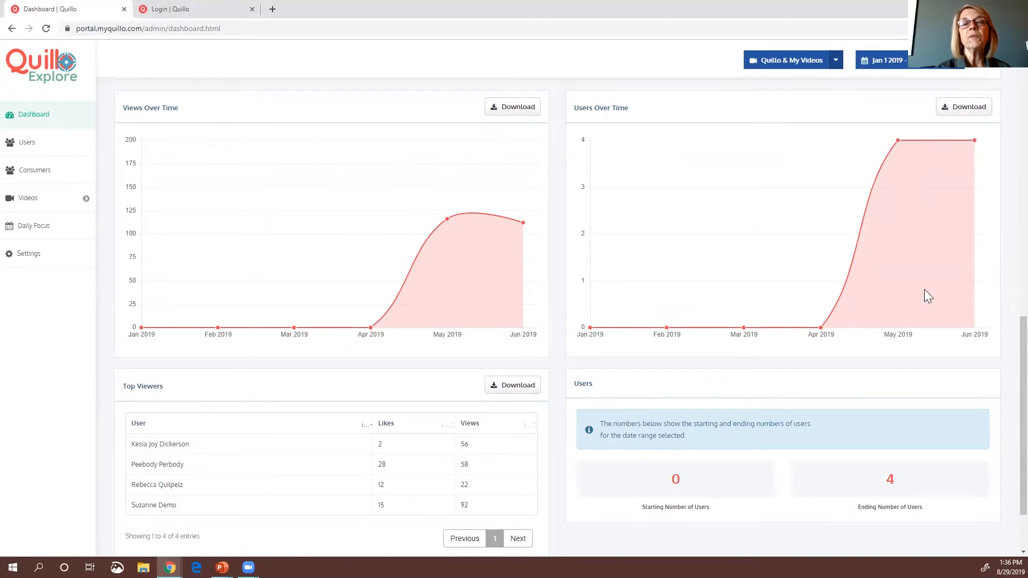
Sort the Top Viewers table by views in descending order.
scroll(974, 276, down, 1)
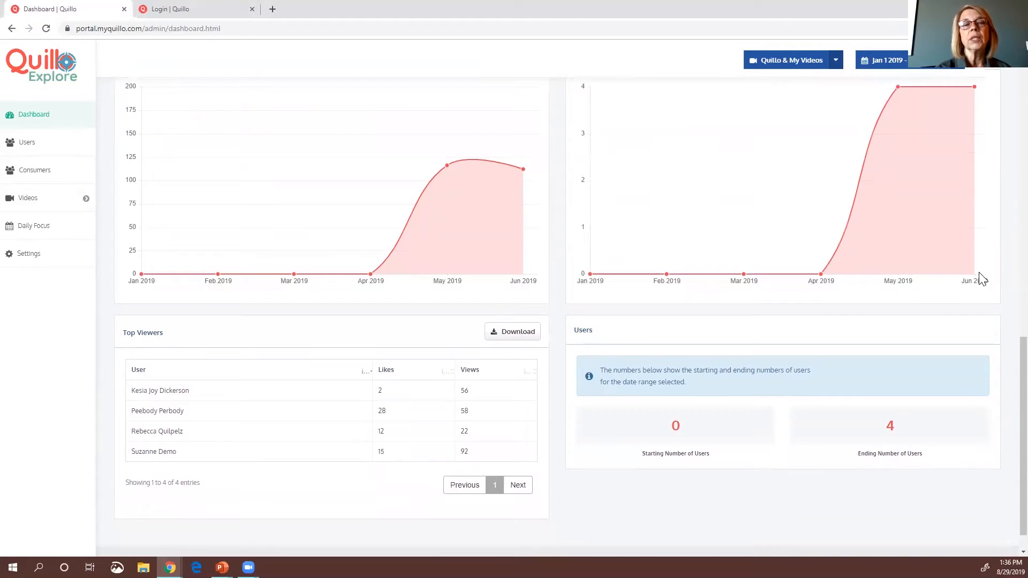
scroll(983, 279, down, 1)
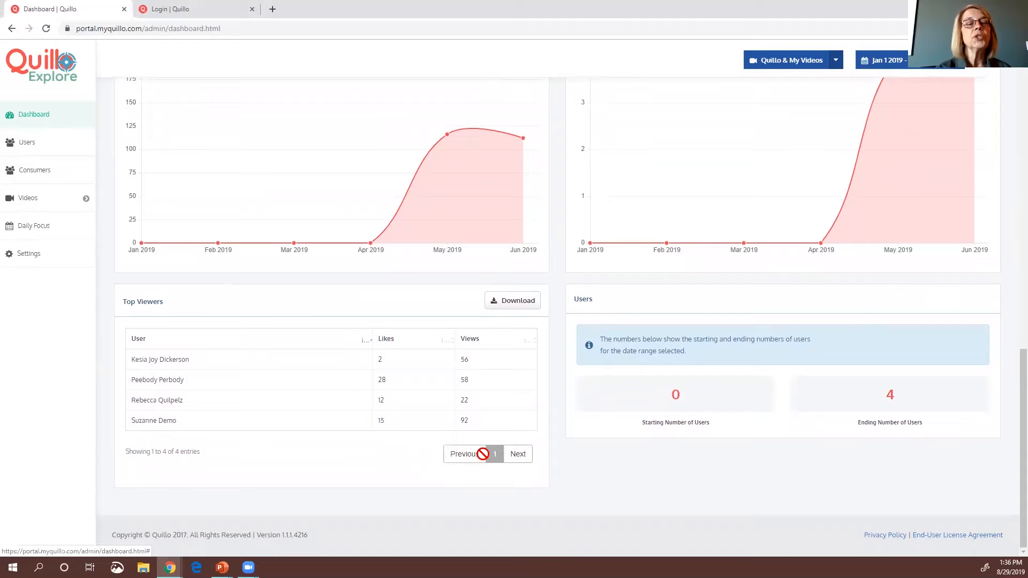
click(464, 343)
click(464, 342)
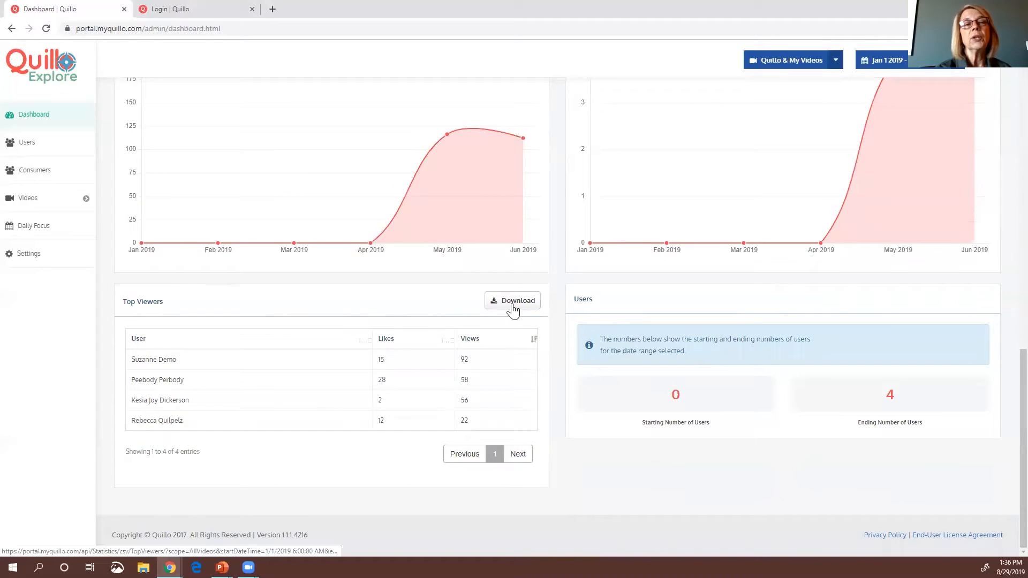
Review the download options of the dashboard's statistics sections, working back up from Top Viewers.
scroll(543, 314, up, 4)
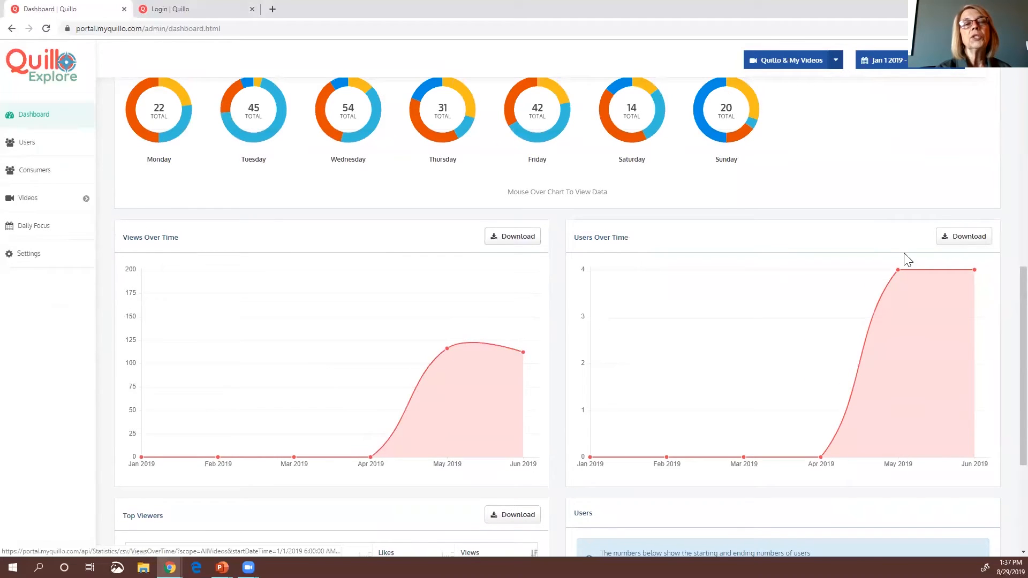
scroll(875, 278, up, 3)
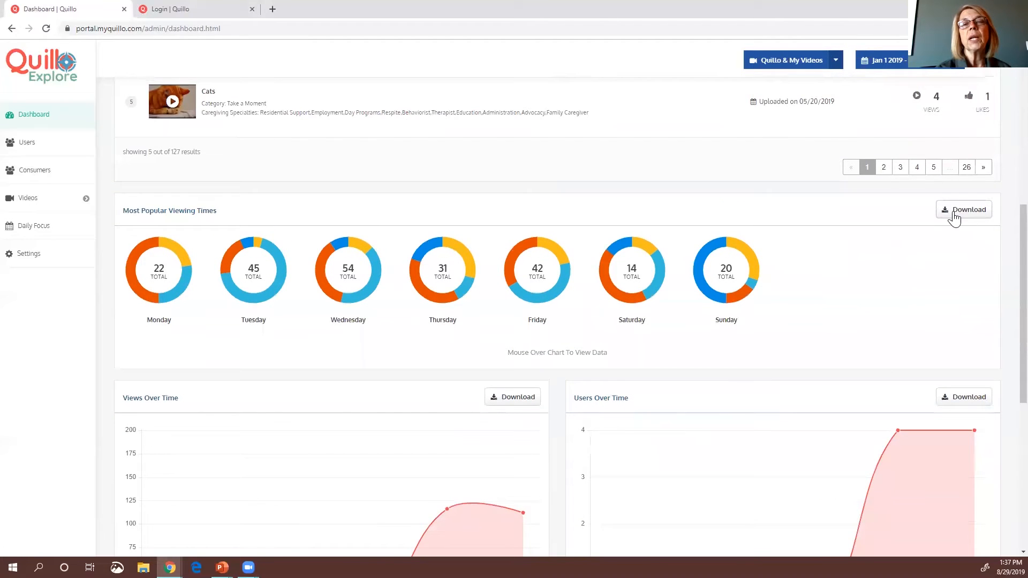
scroll(809, 231, up, 1)
scroll(809, 233, up, 8)
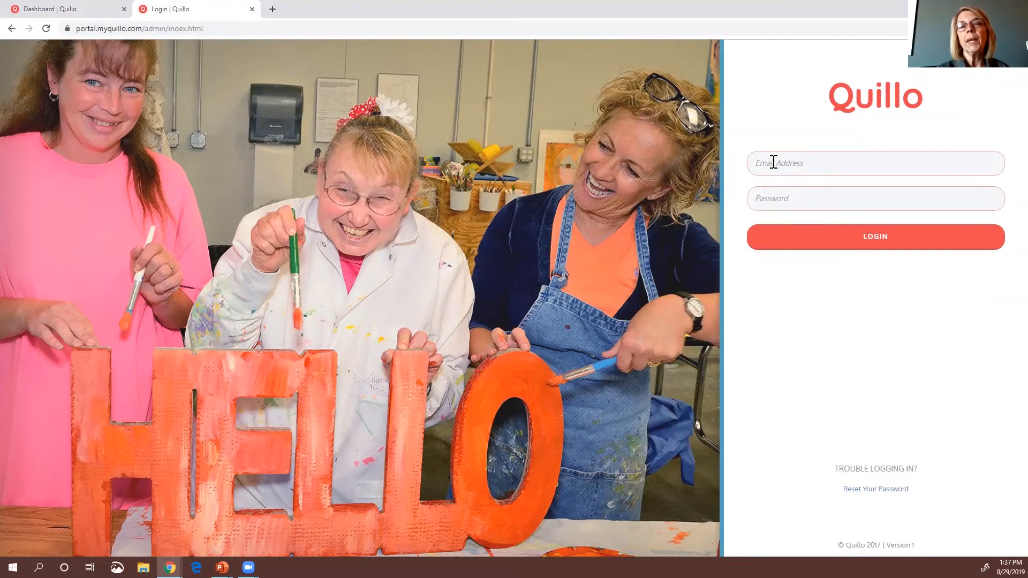
Request a password reset link from the Quillo login page, filling in the account's email address.
click(868, 493)
click(804, 270)
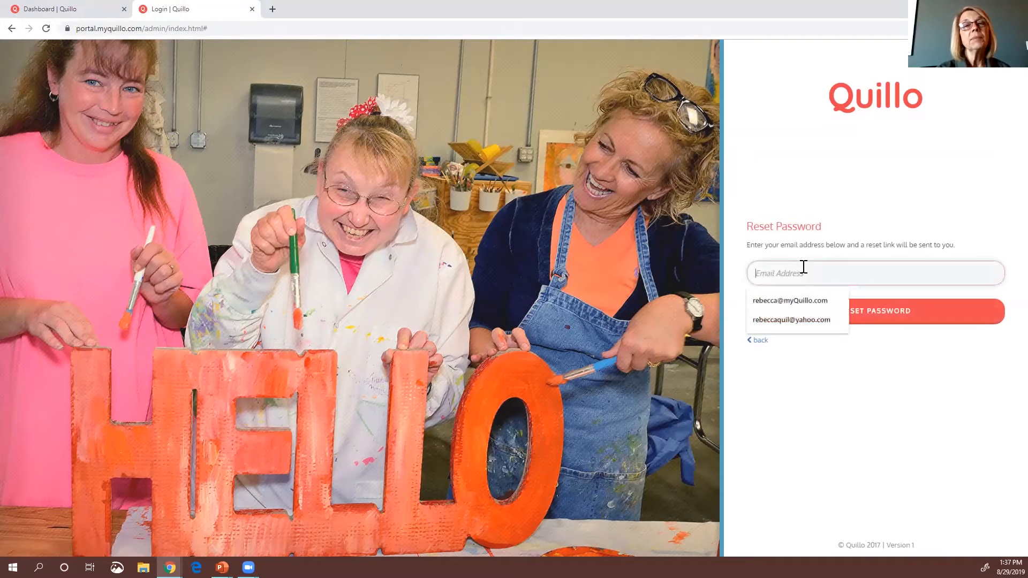
click(806, 320)
click(820, 360)
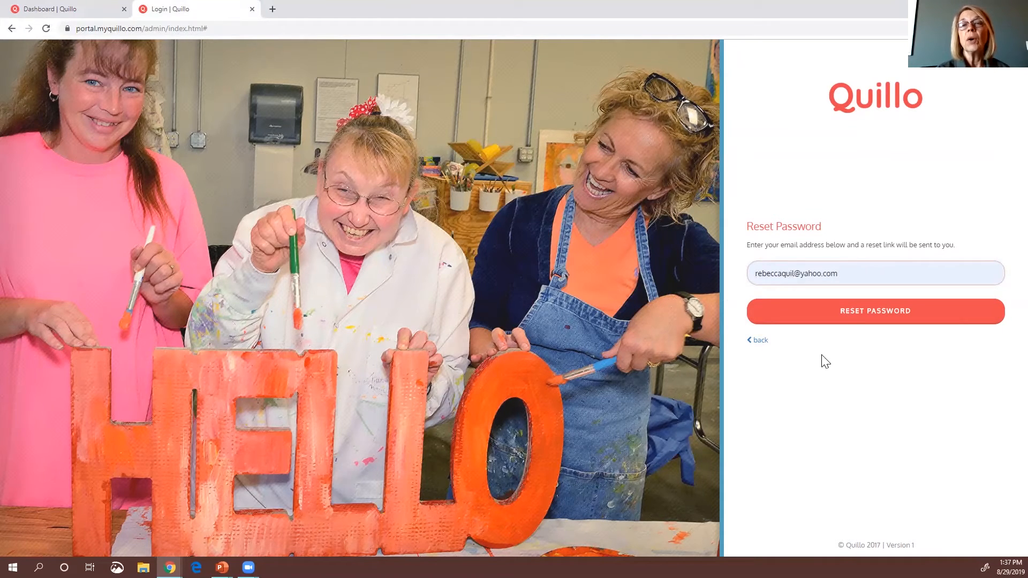
click(843, 276)
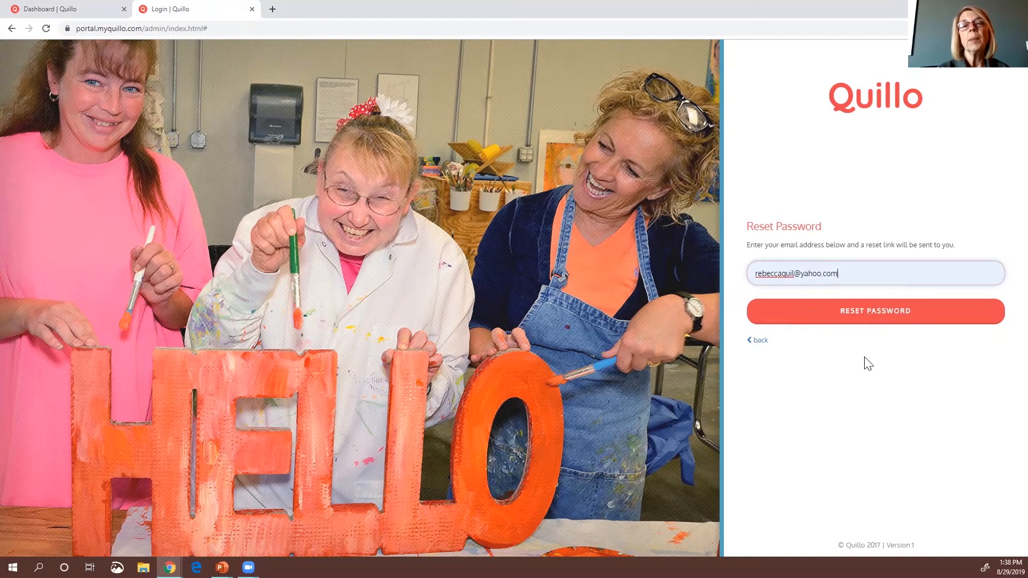
click(853, 313)
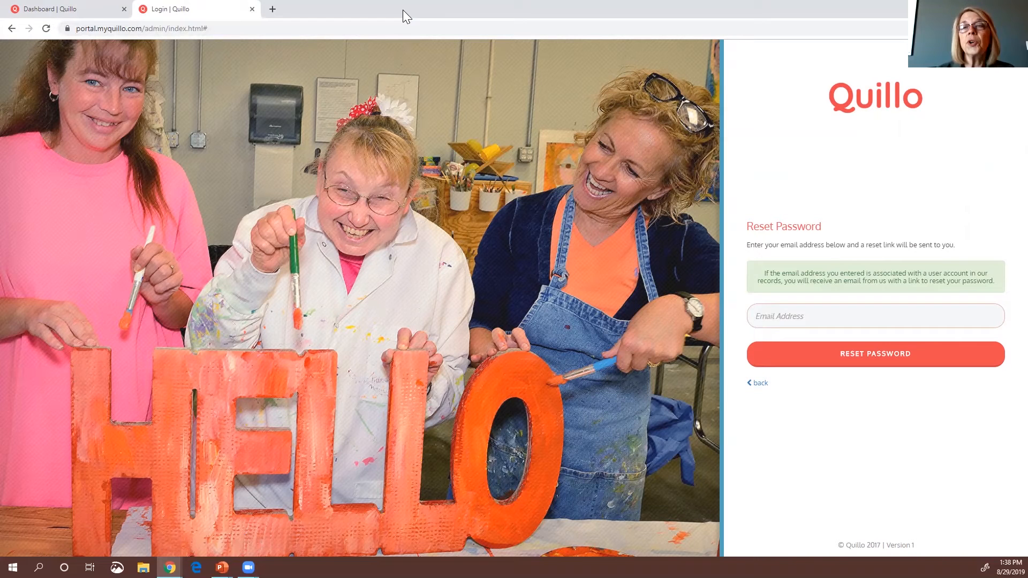
Search Google for youtube.com in a new browser tab and open the YouTube home page.
click(273, 10)
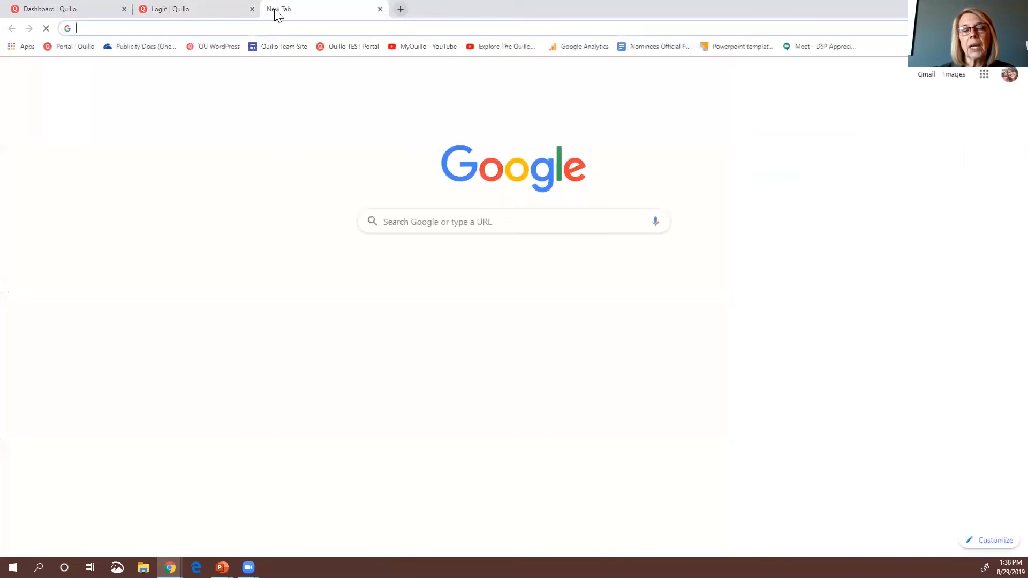
text(youtube.com/channel/UCCY2FA_Kv_I8O2W-9T6UavQ)
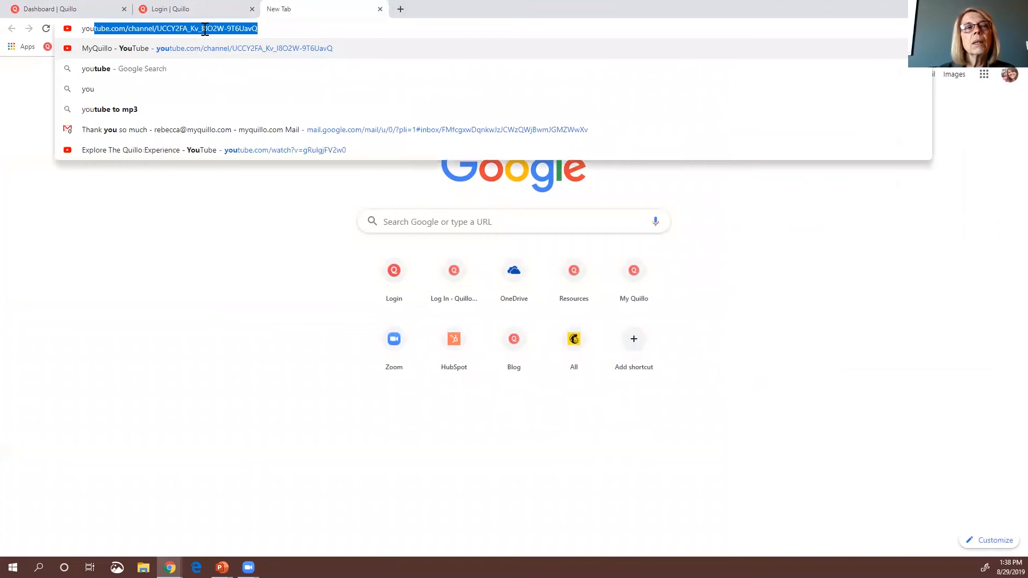
key(Tab)
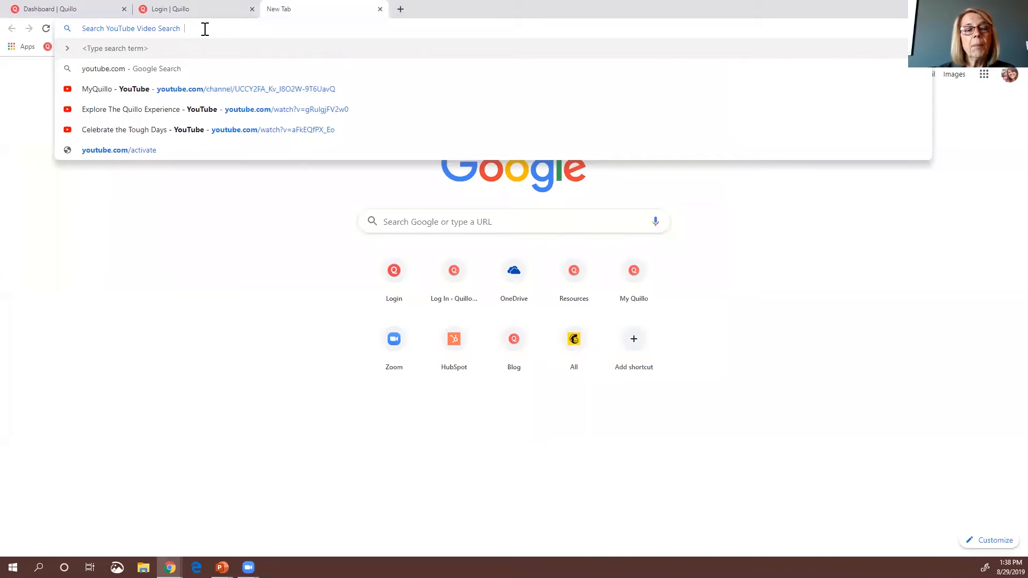
click(169, 68)
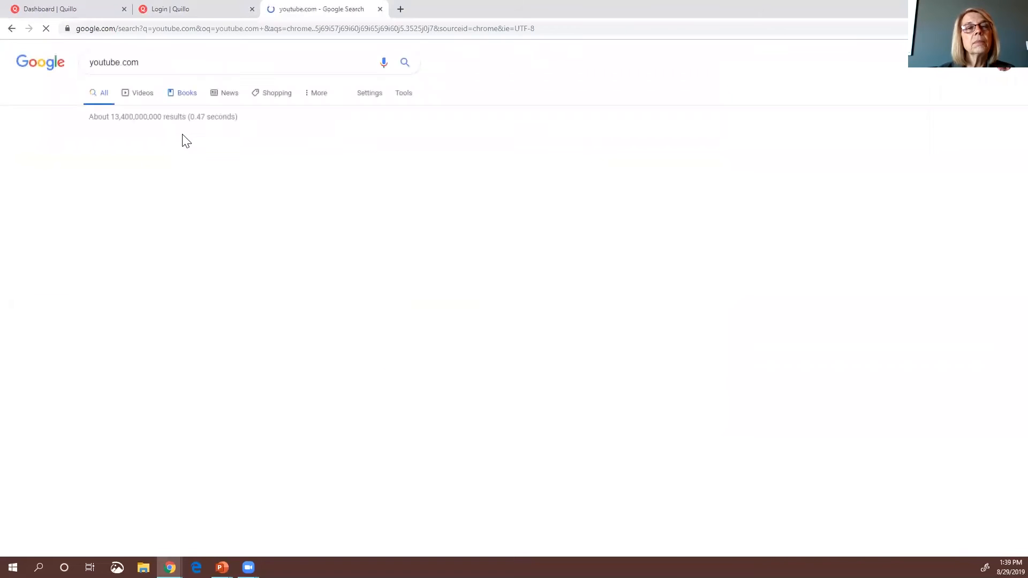
click(107, 139)
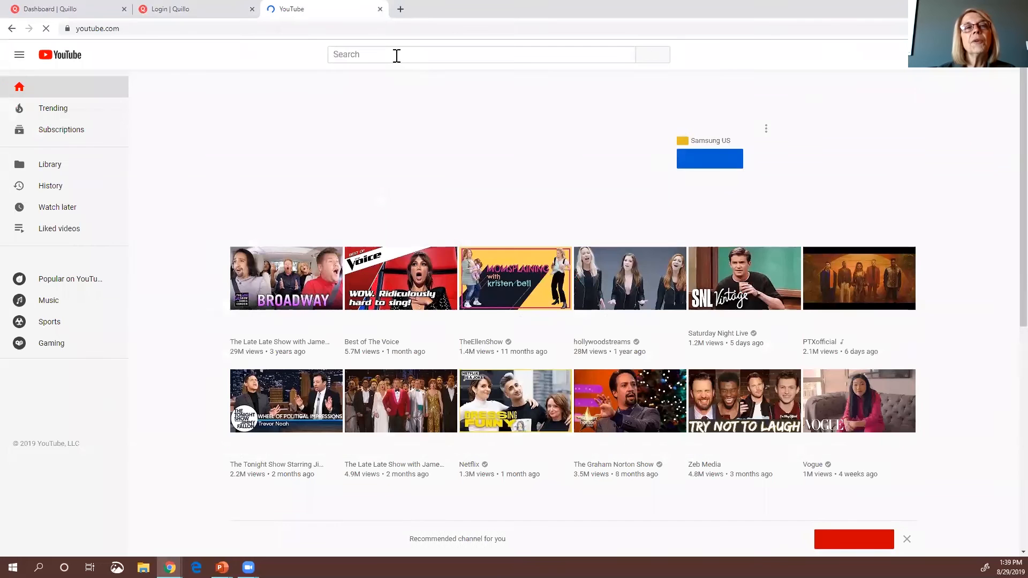
Search YouTube for "myquillo" and open the MyQuillo channel.
click(396, 56)
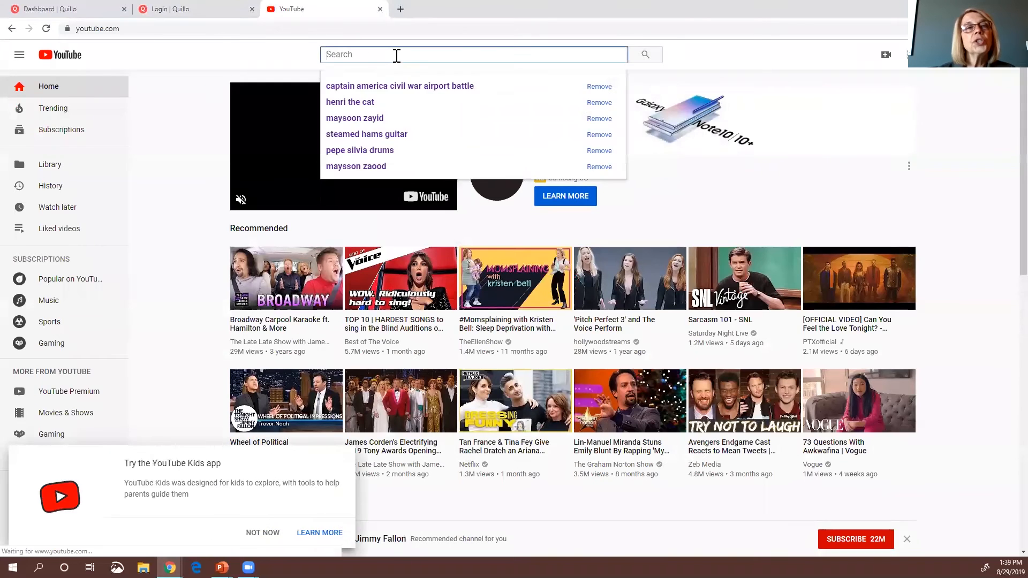
text(myquillo)
key(Return)
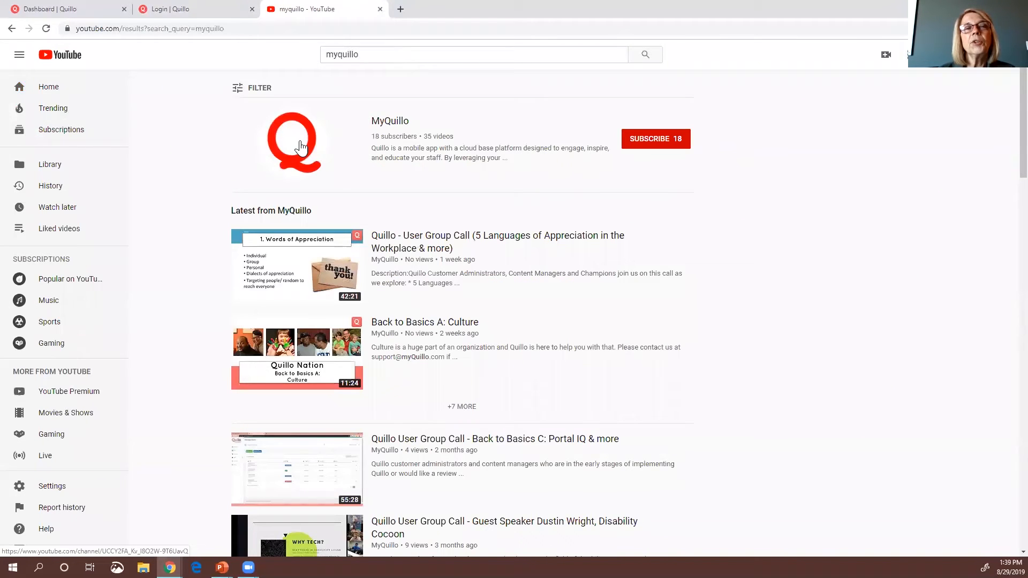
click(300, 146)
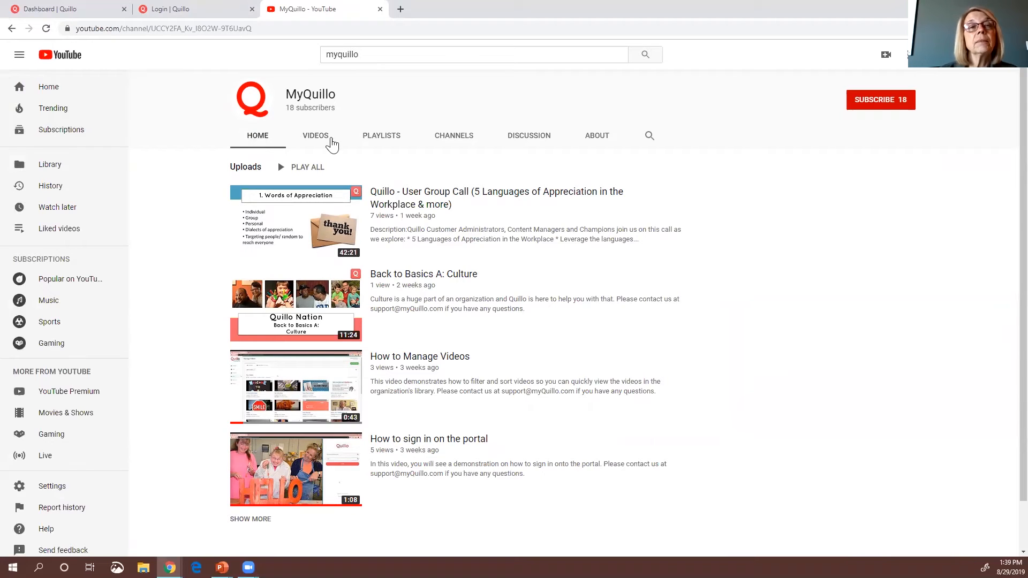
Open the full Portal How To's playlist from the channel's playlists, and switch back to the PowerPoint slideshow.
click(381, 141)
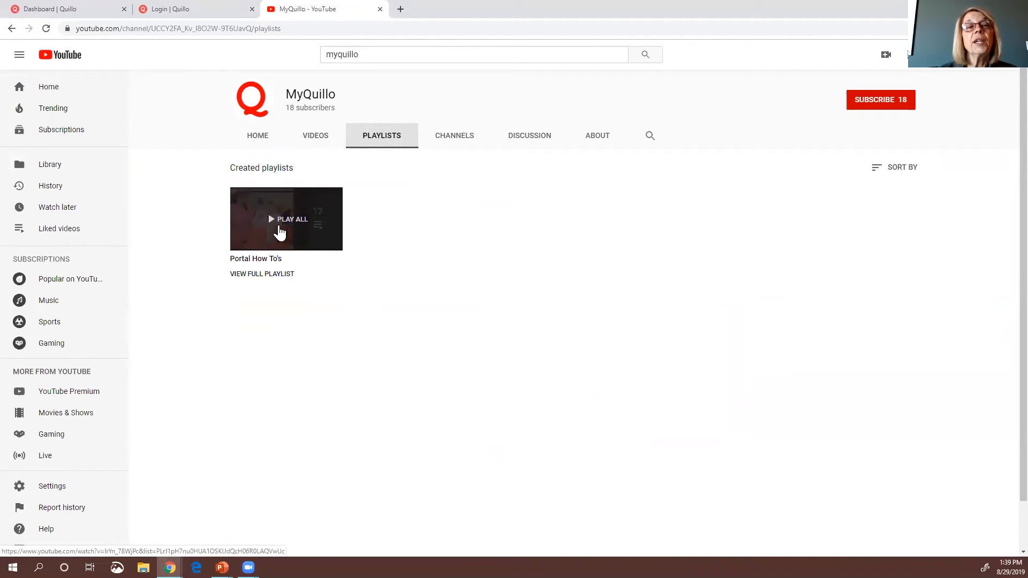
click(254, 278)
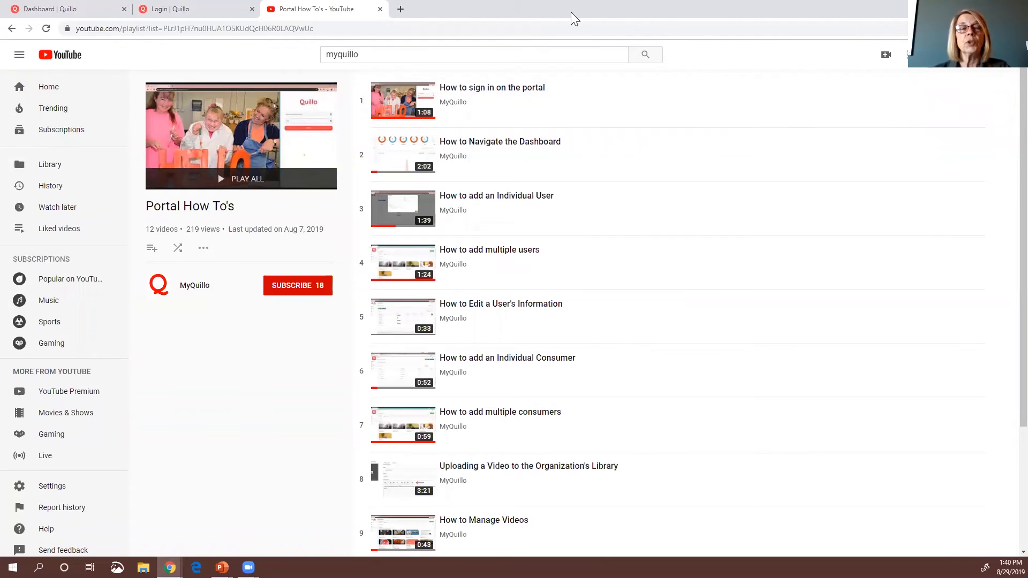
key(alt+Tab)
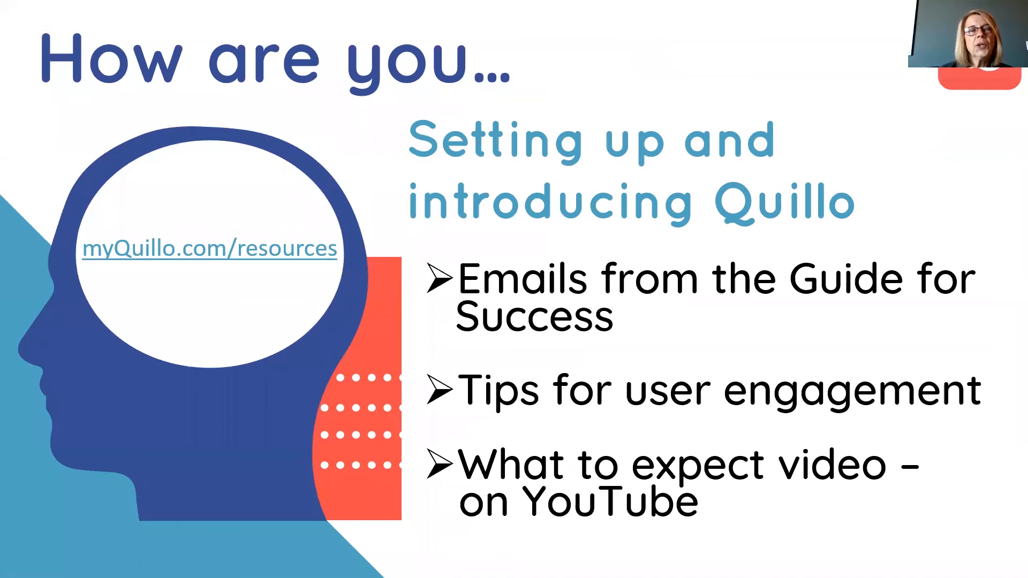